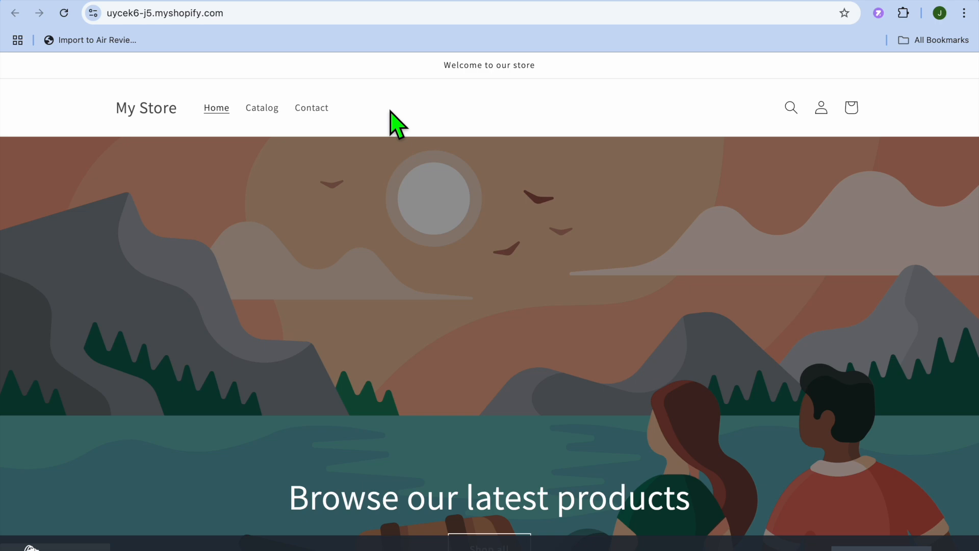
Switch to the Shopify admin and open the Shopify App Store from the app recommendations.
click(391, 0)
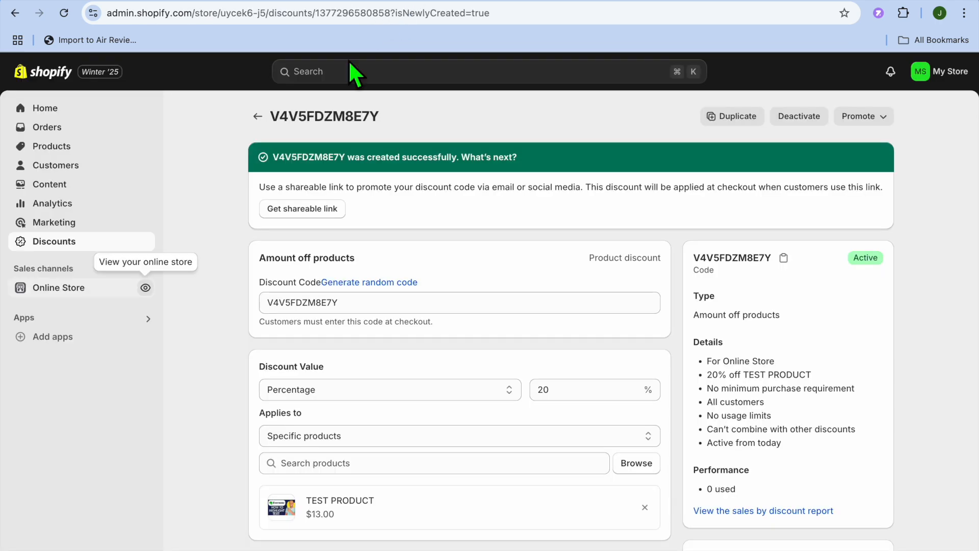
click(74, 109)
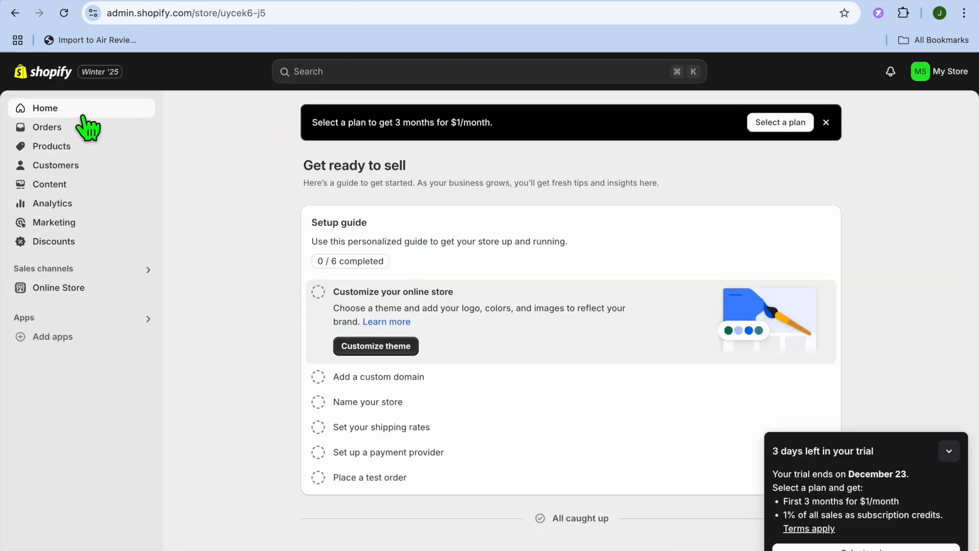
click(105, 341)
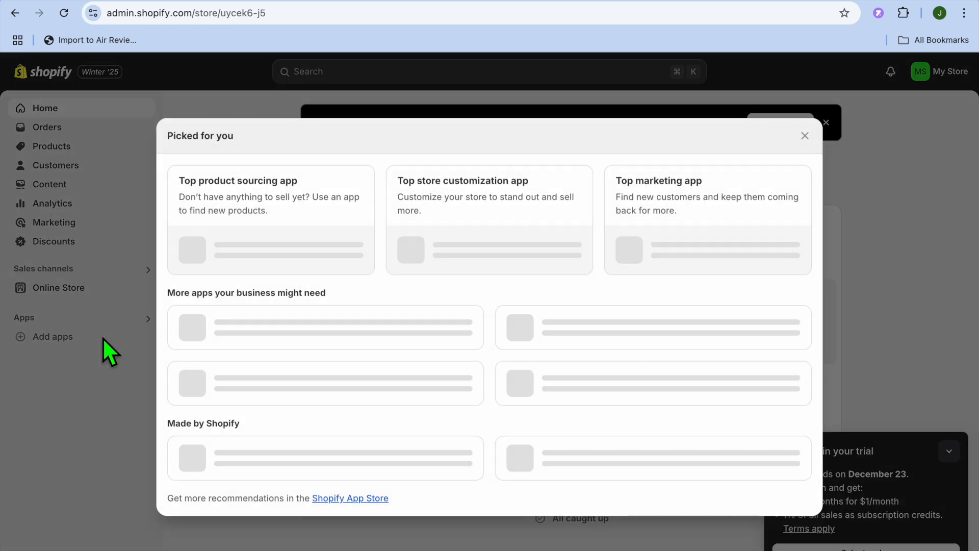
scroll(259, 408, down, 1)
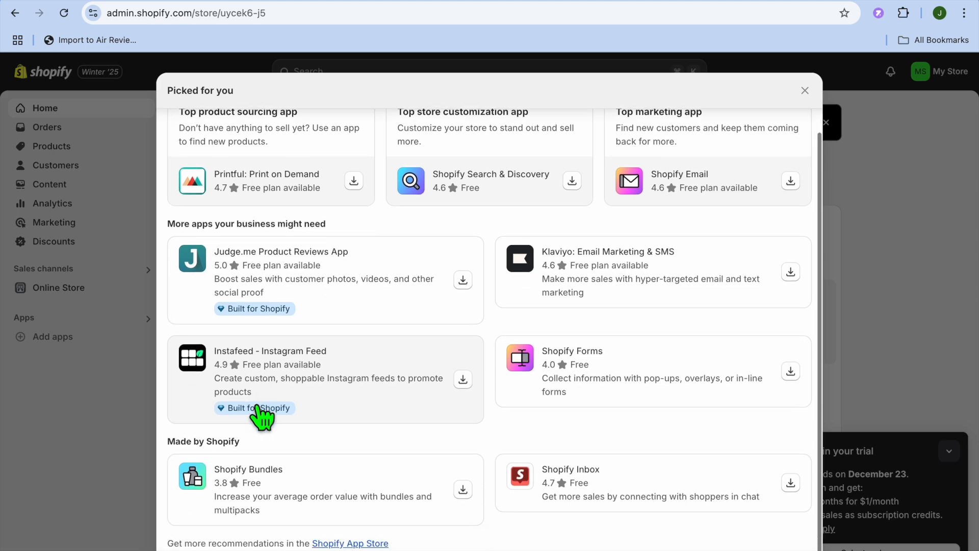
click(339, 544)
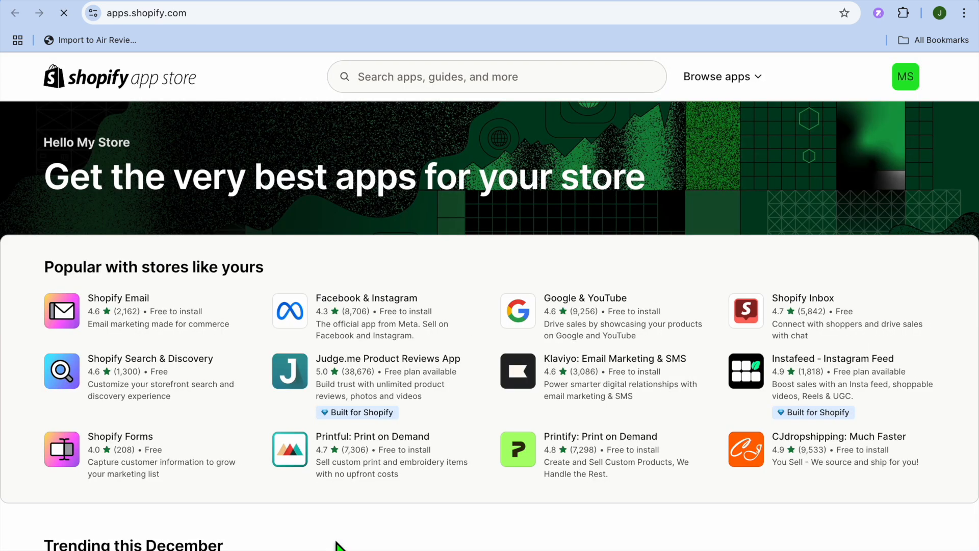
Search the Shopify App Store for "PRIVY".
click(439, 88)
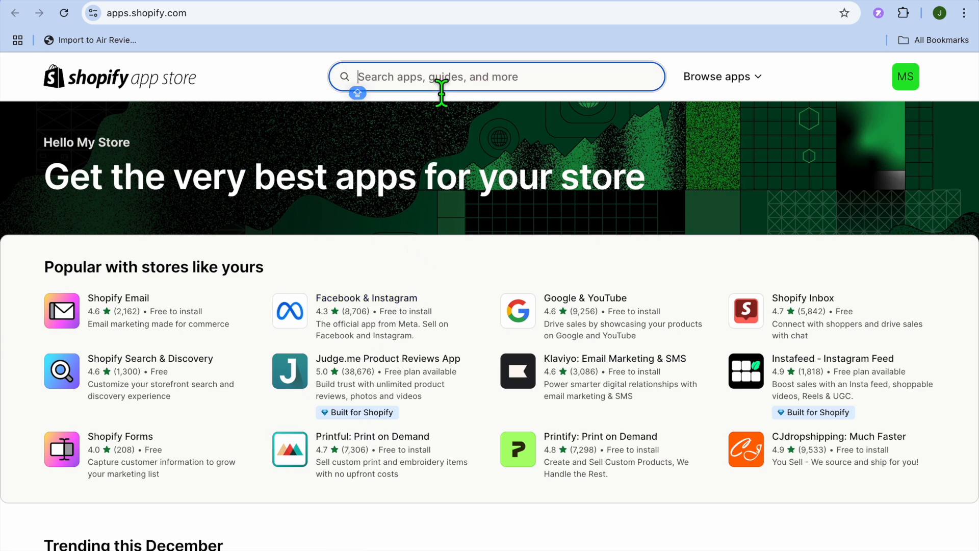
text(P)
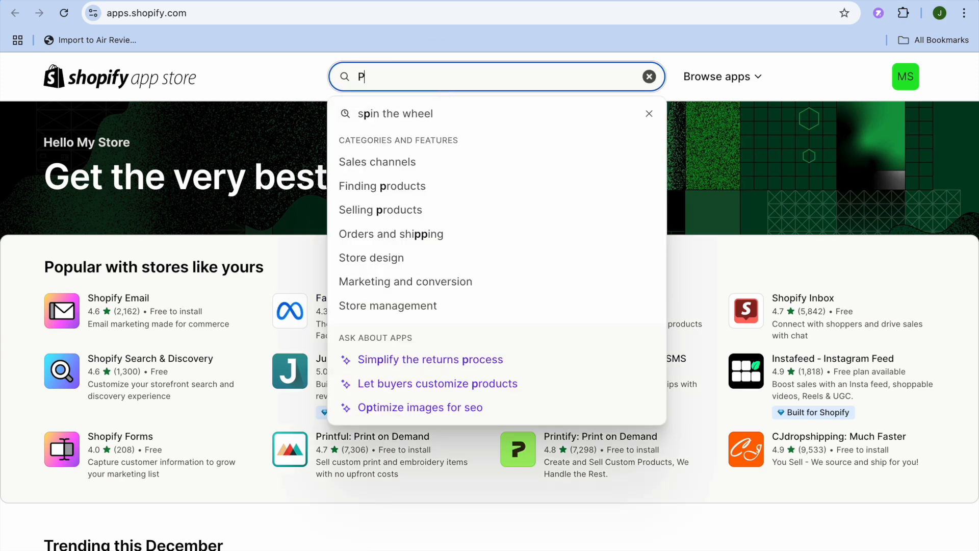
text(RIVY)
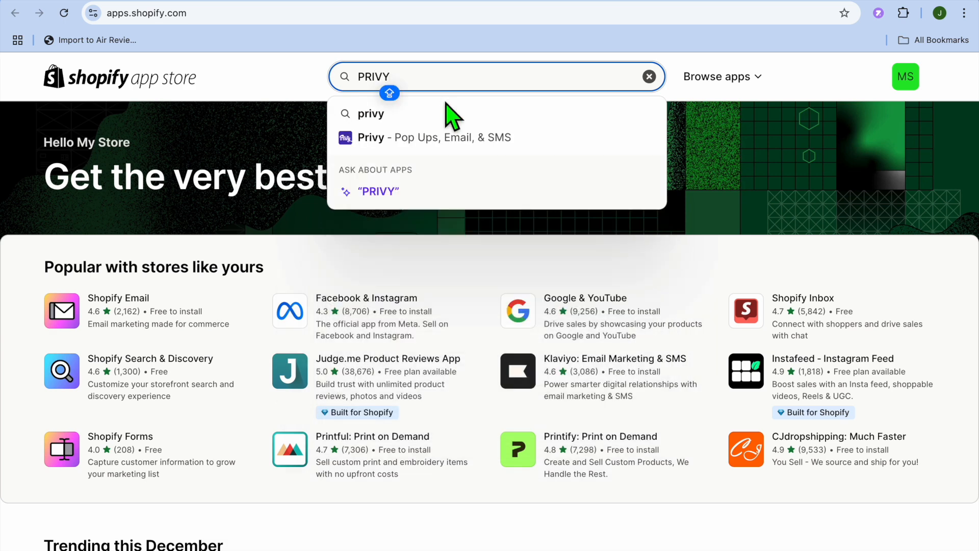
click(452, 138)
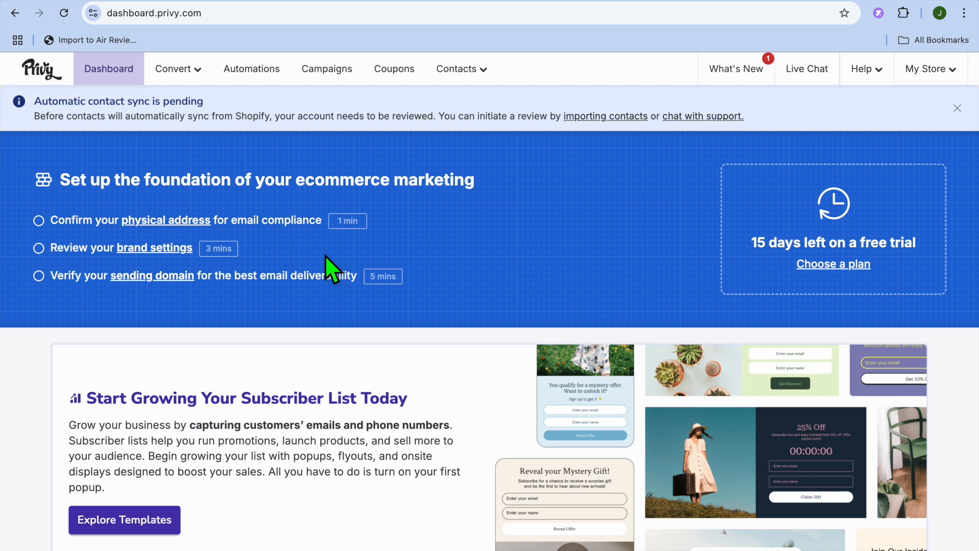
Open the signup display templates from the Privy dashboard and clear the Pop Up and Collect Email Subscribers filters.
scroll(231, 405, down, 5)
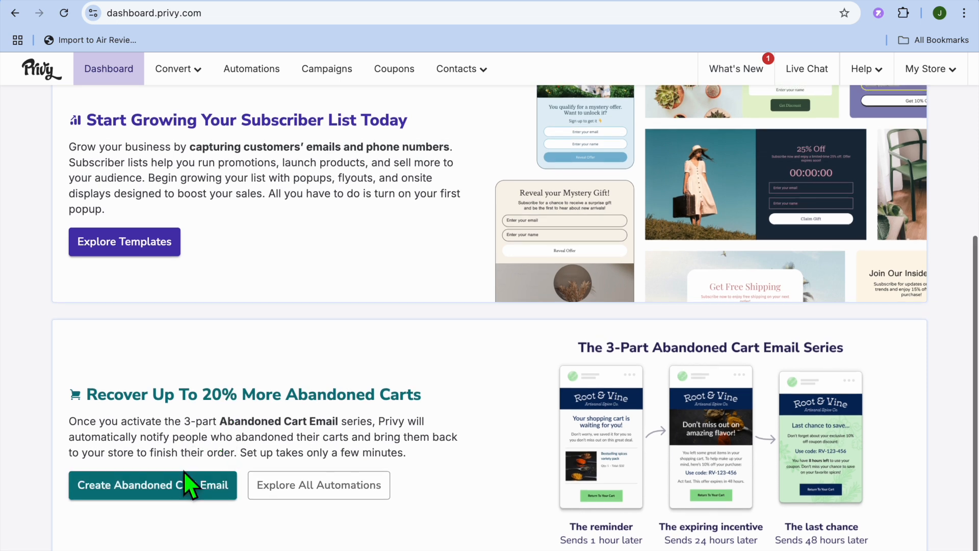
scroll(187, 484, up, 2)
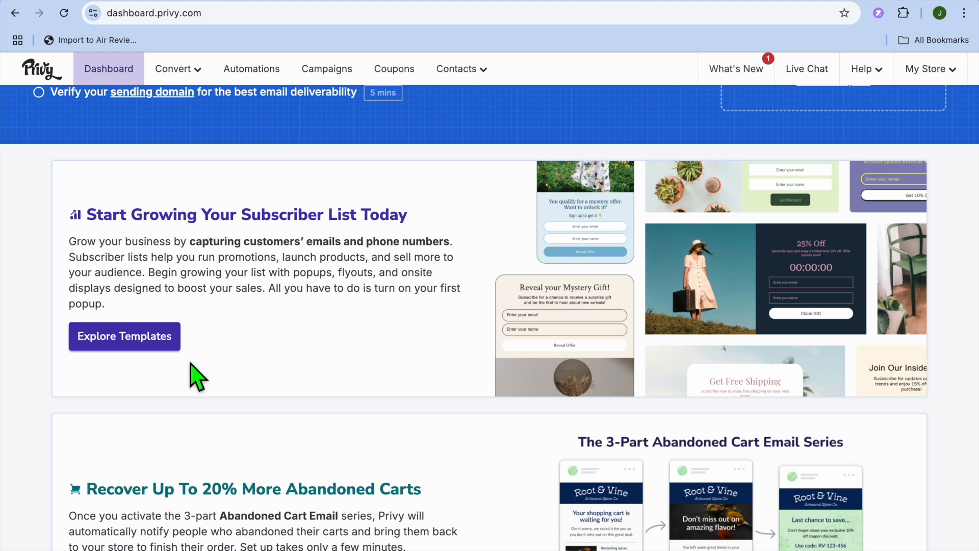
click(144, 343)
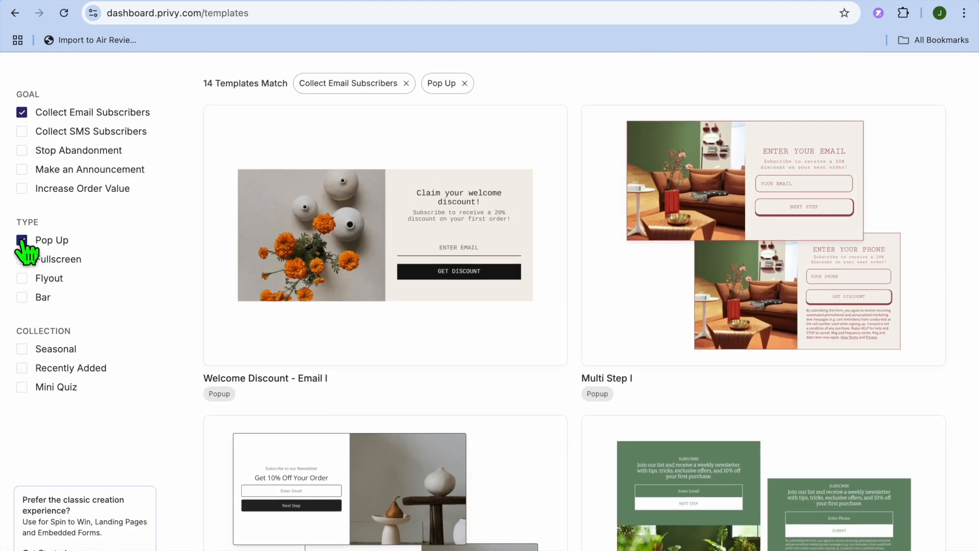
click(22, 240)
click(22, 112)
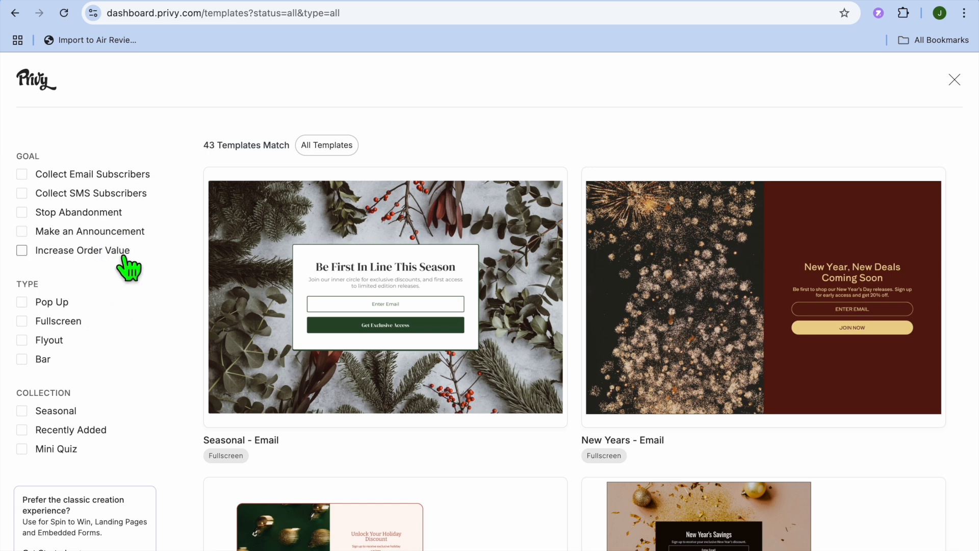
Preview the templates by type with the Pop Up, Fullscreen and Flyout filters in turn, clearing each one again.
scroll(127, 268, down, 3)
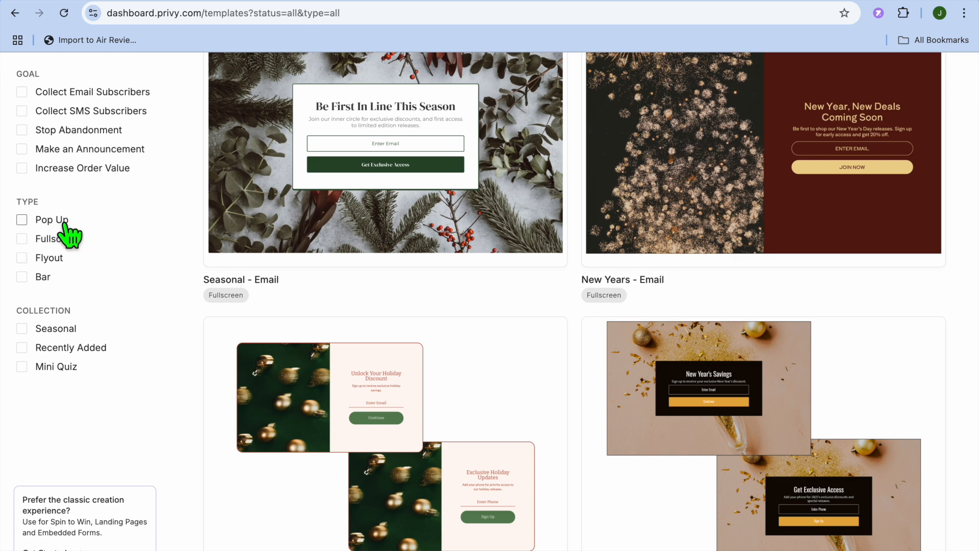
click(22, 220)
click(22, 221)
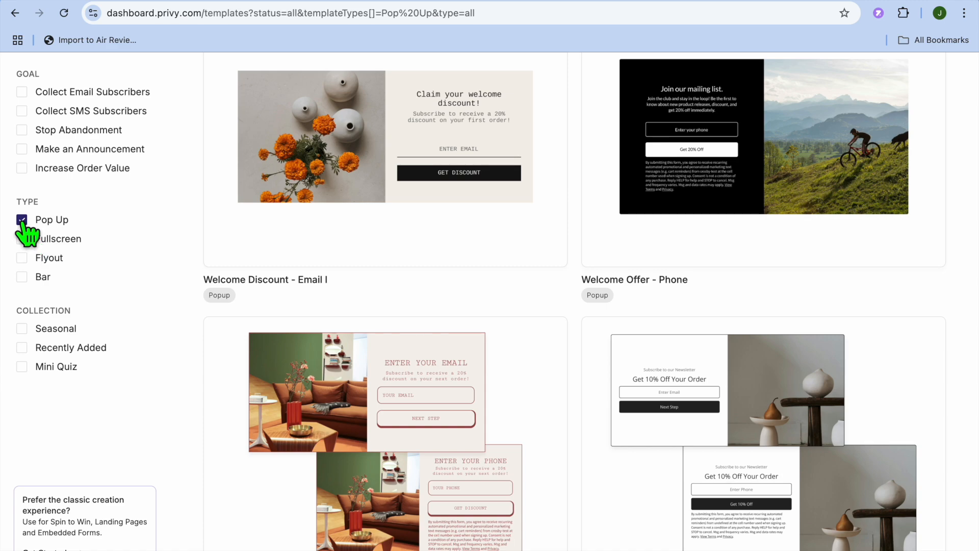
click(22, 239)
click(22, 239)
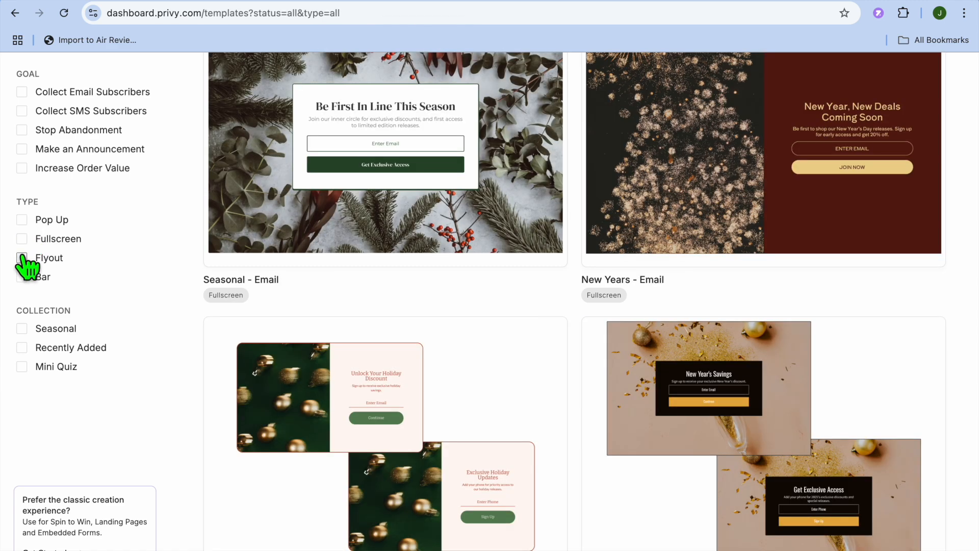
click(22, 258)
click(22, 257)
Preview the Seasonal, Recently Added and Mini Quiz template collections and clear all collection filters.
click(22, 329)
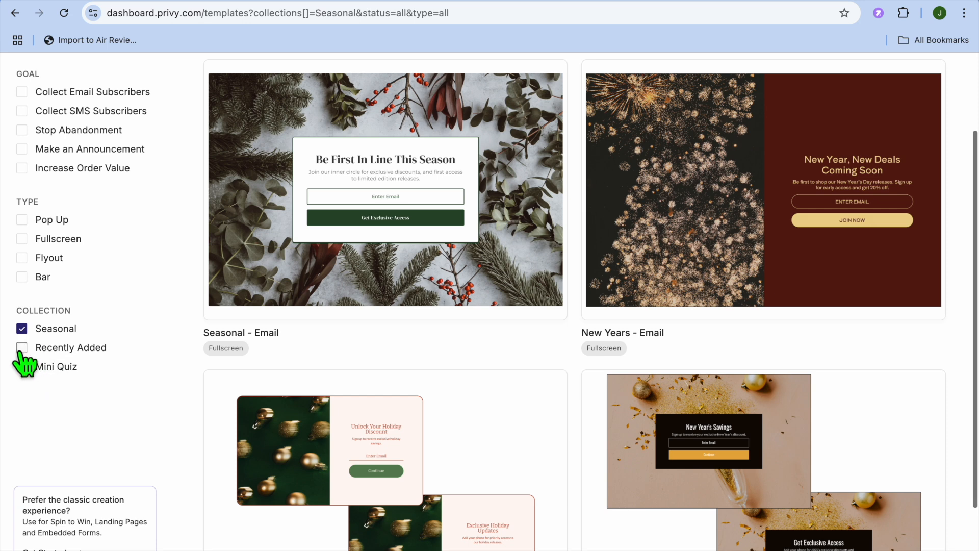
click(22, 348)
click(22, 329)
click(22, 367)
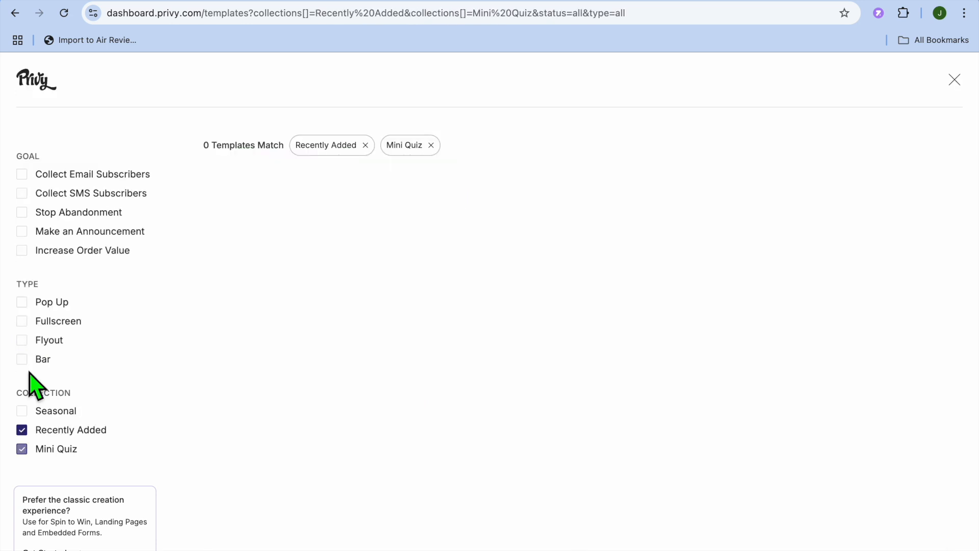
click(22, 430)
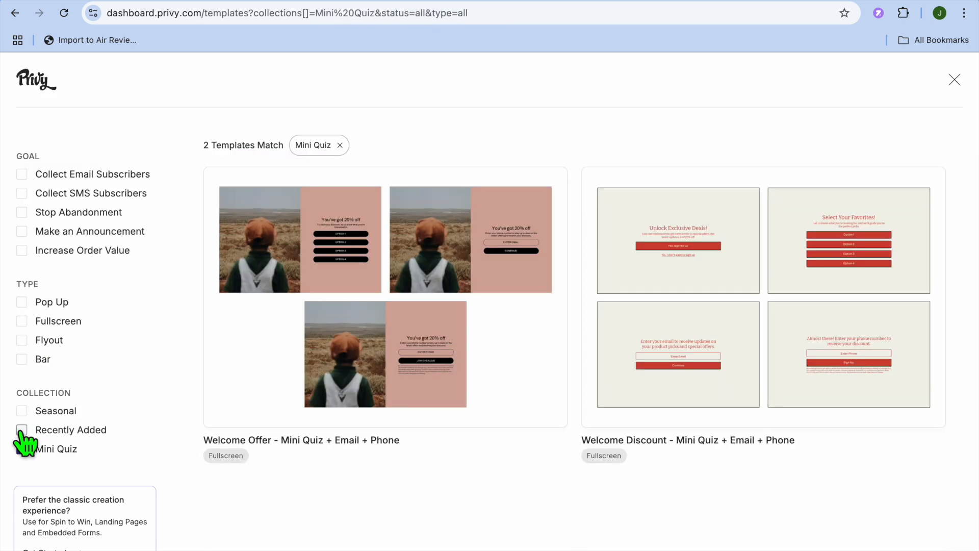
click(22, 449)
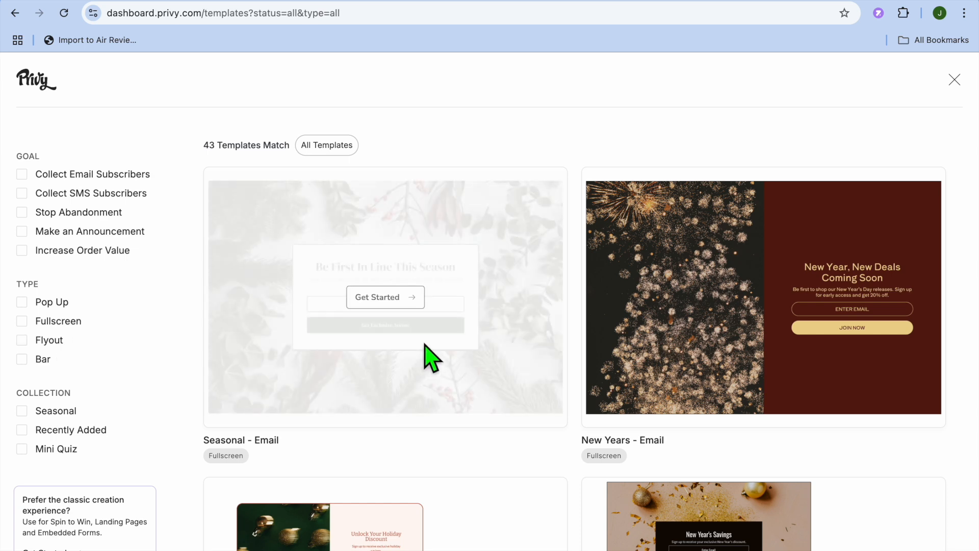
Start a display from the New Years - Email template and set its display type to Popup.
mouse_move(711, 304)
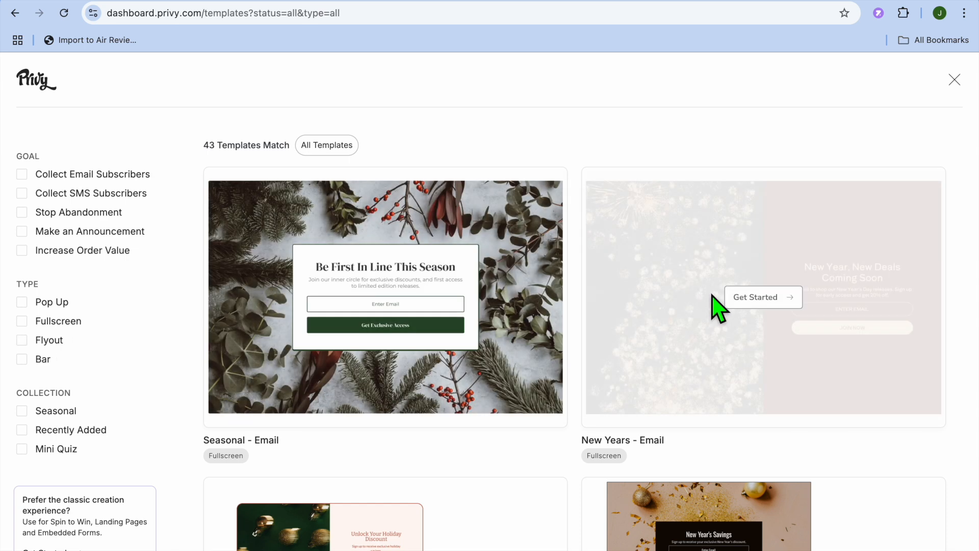
click(771, 302)
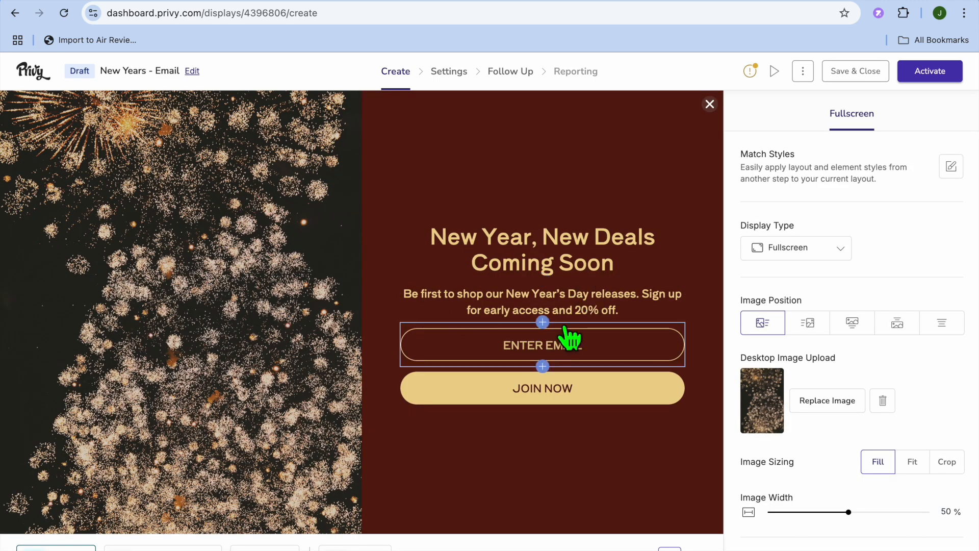
click(813, 250)
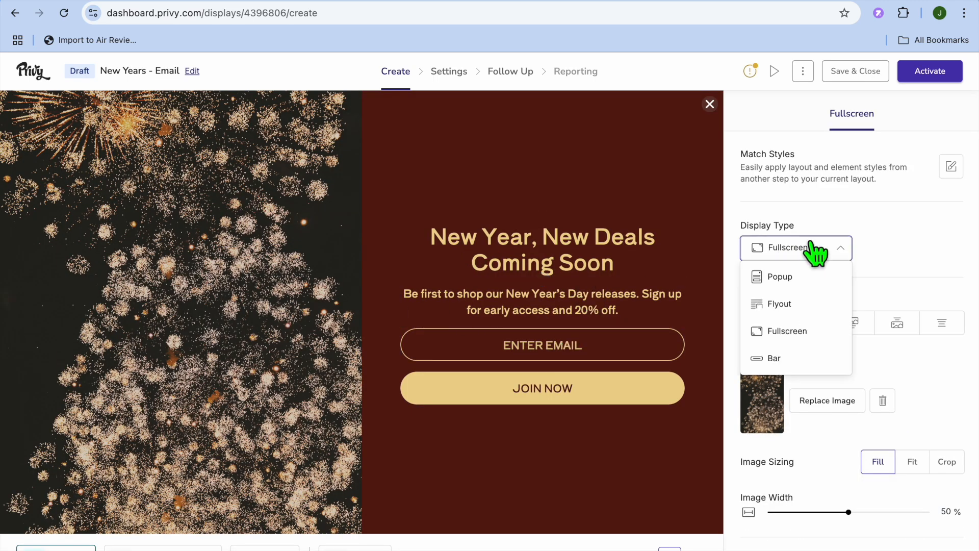
click(791, 280)
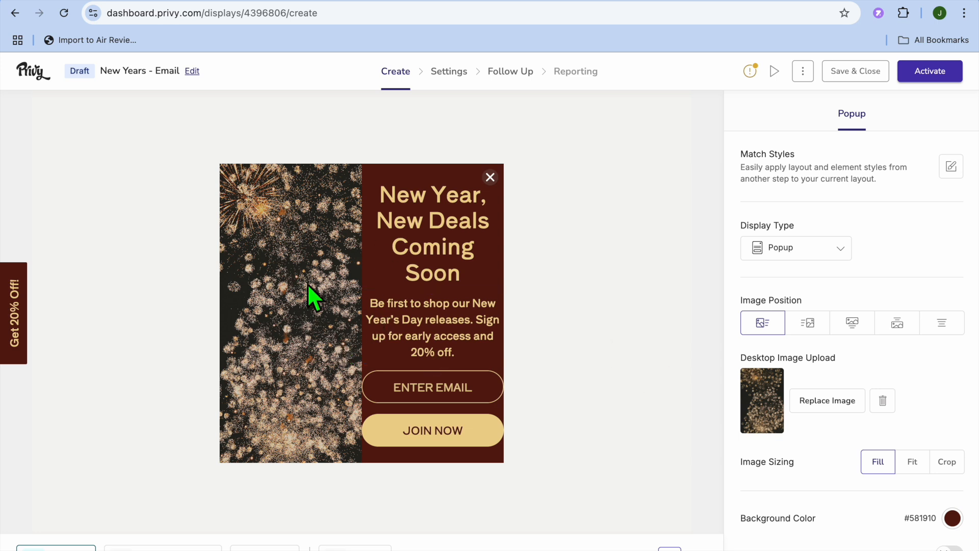
Examine the photo choices for replacing the popup's desktop image and the text settings of its description and headline.
click(825, 413)
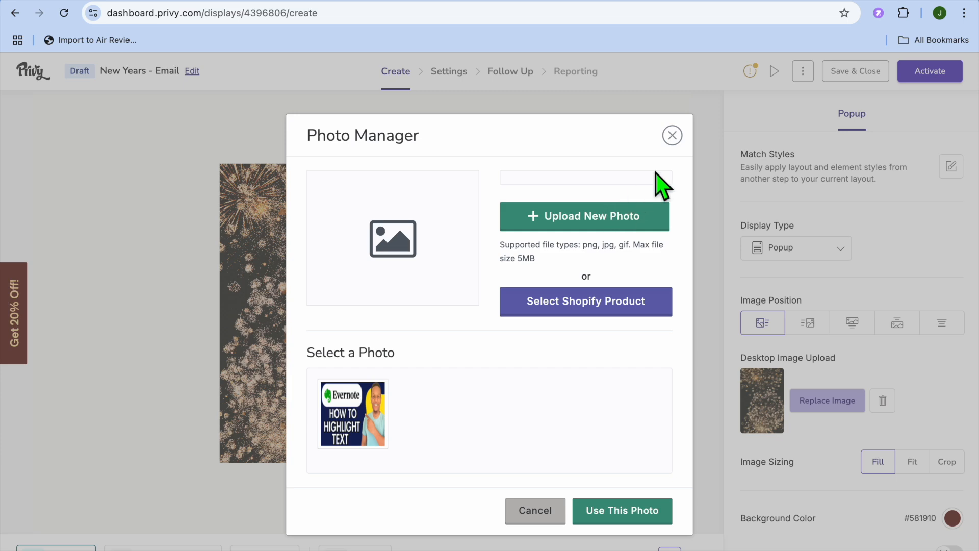
click(673, 135)
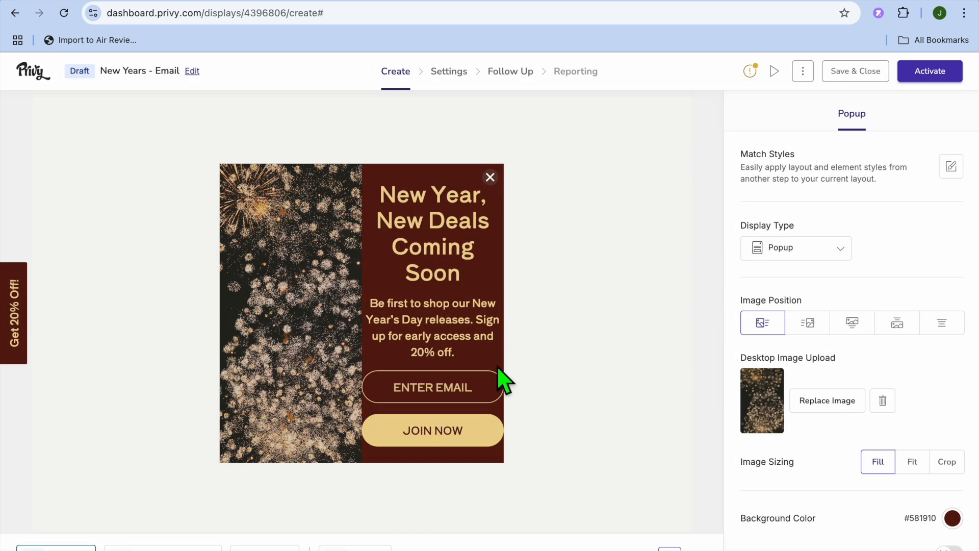
click(445, 339)
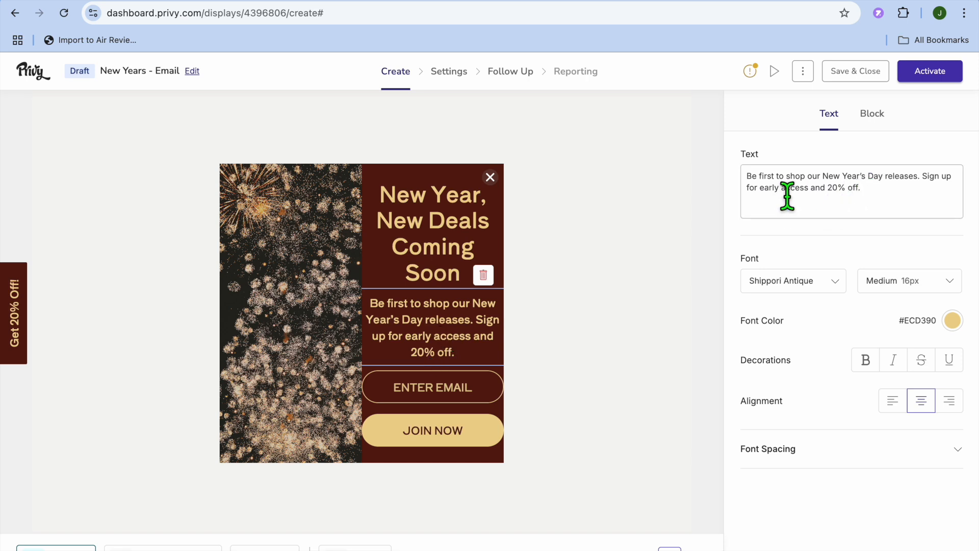
click(759, 188)
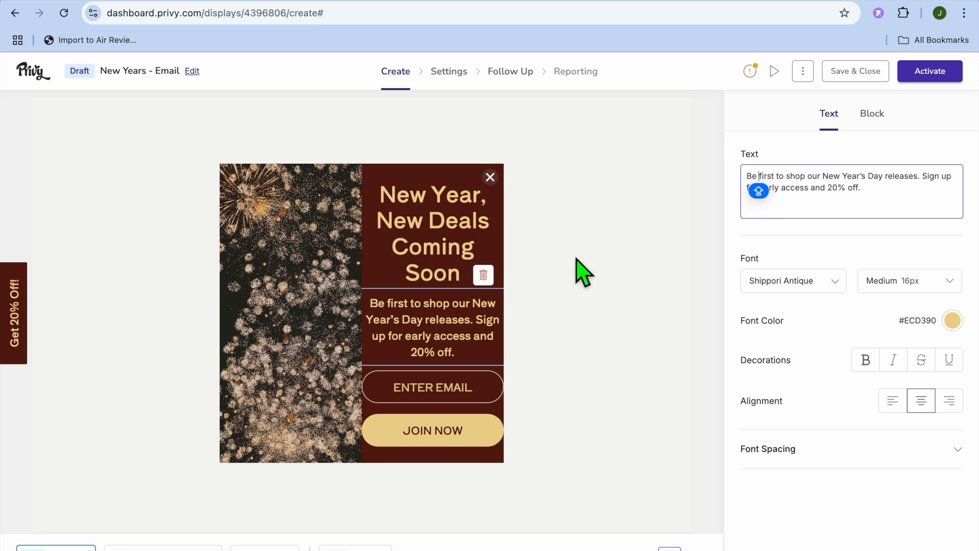
click(444, 269)
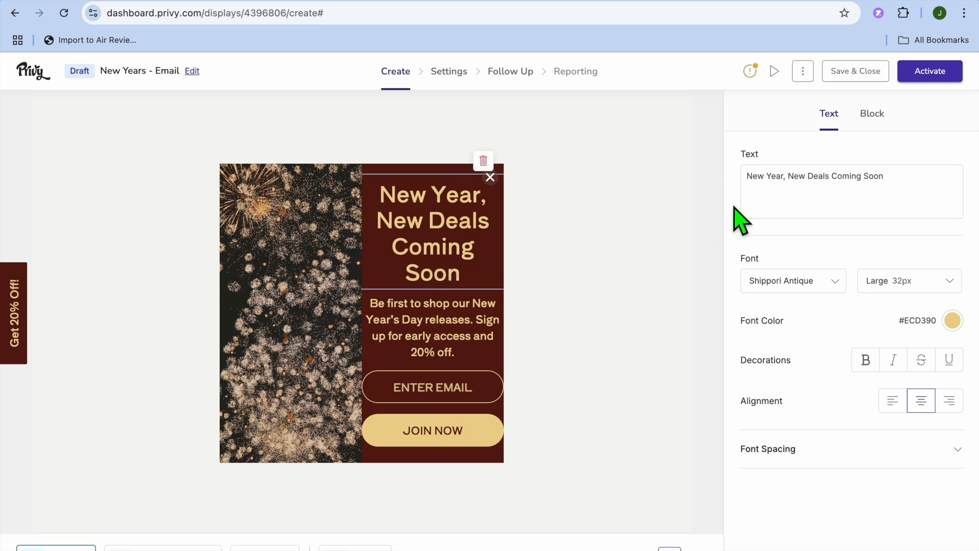
click(786, 211)
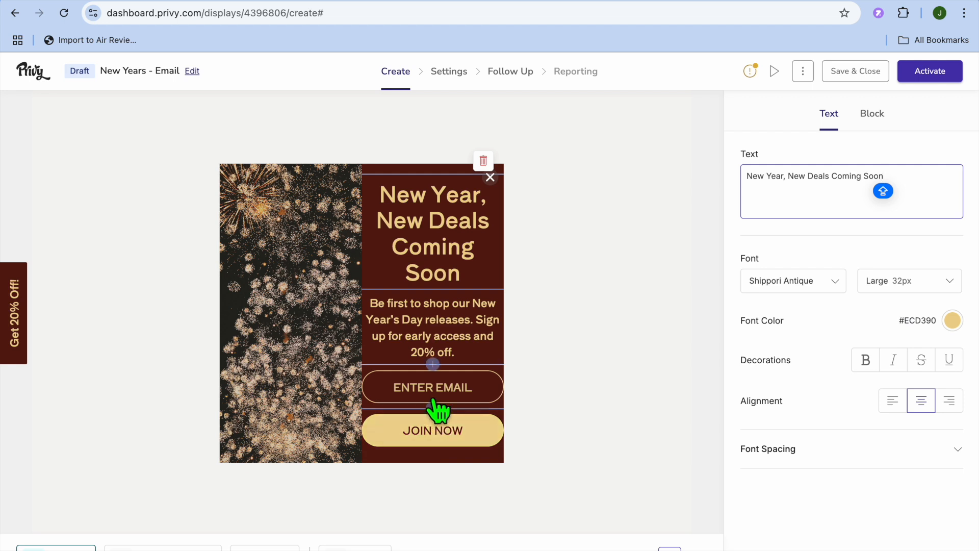
Examine the email field's settings, the elements that can be inserted below it, and the JOIN NOW button's on-click actions.
click(464, 394)
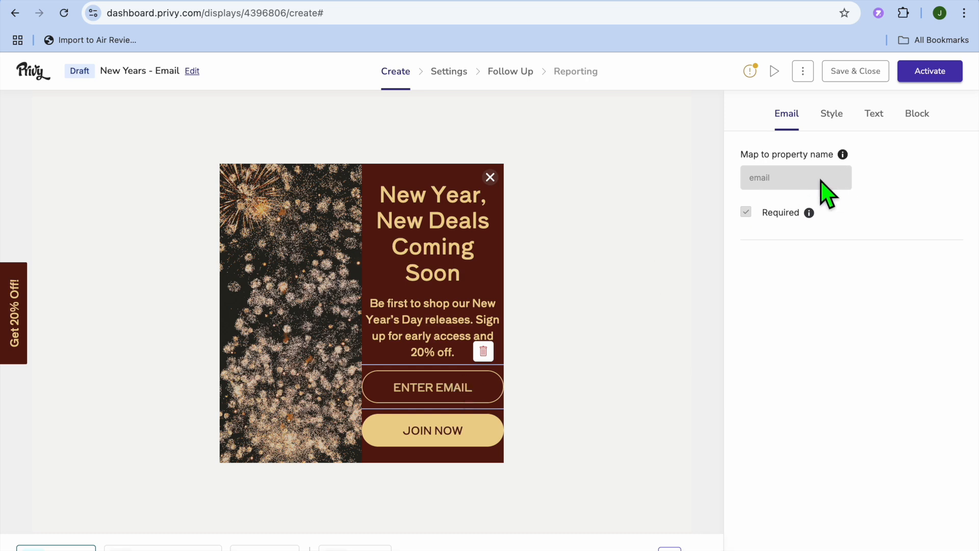
click(437, 351)
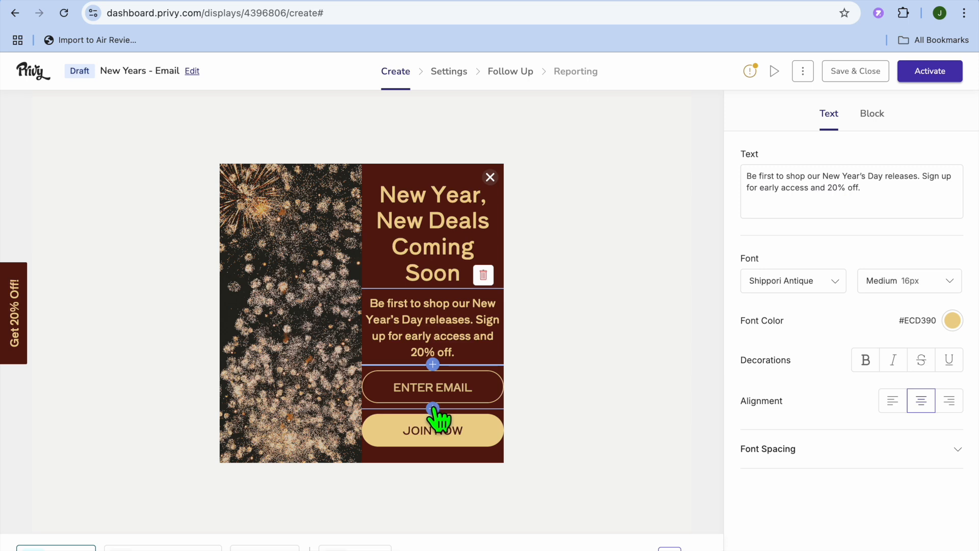
click(432, 408)
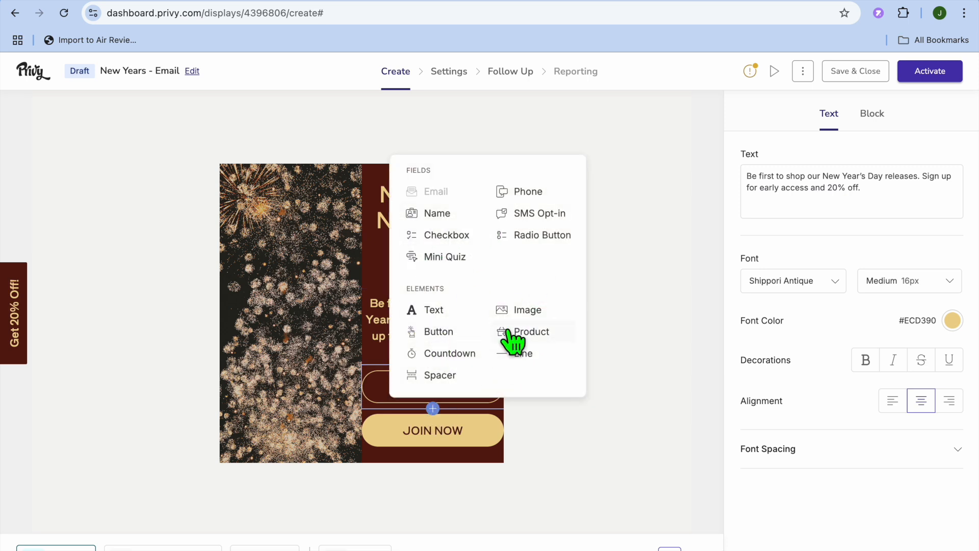
click(462, 446)
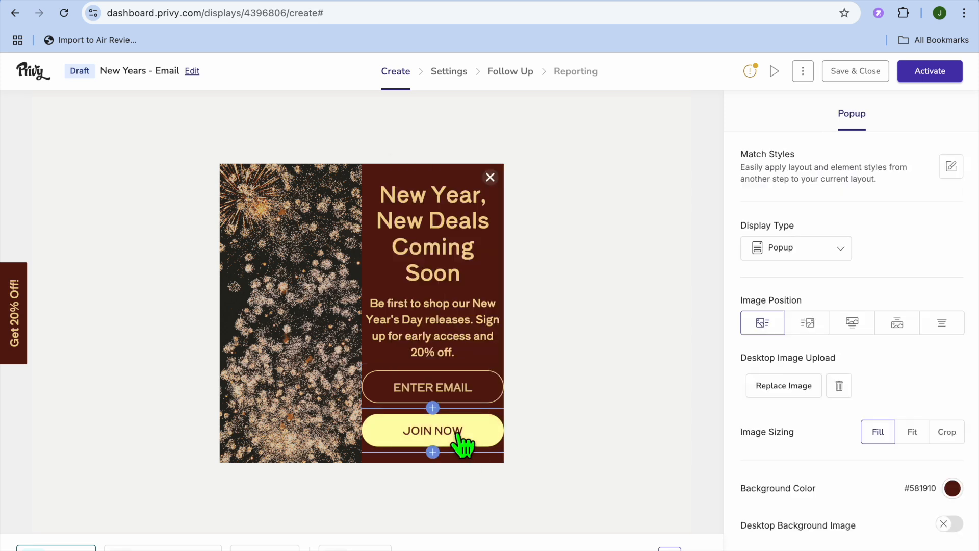
click(458, 432)
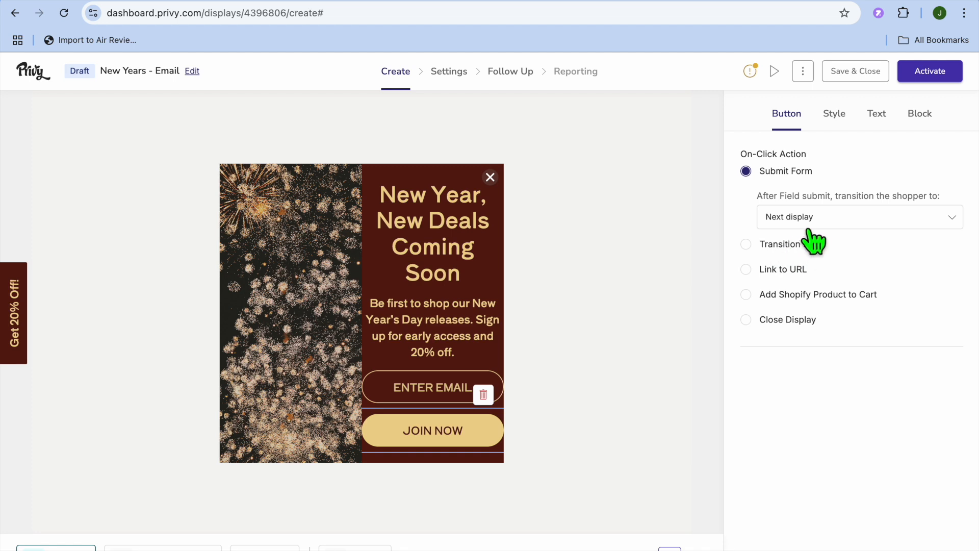
Check where JOIN NOW sends shoppers after form submission, and set the Thank You Page's display type to Popup.
click(854, 225)
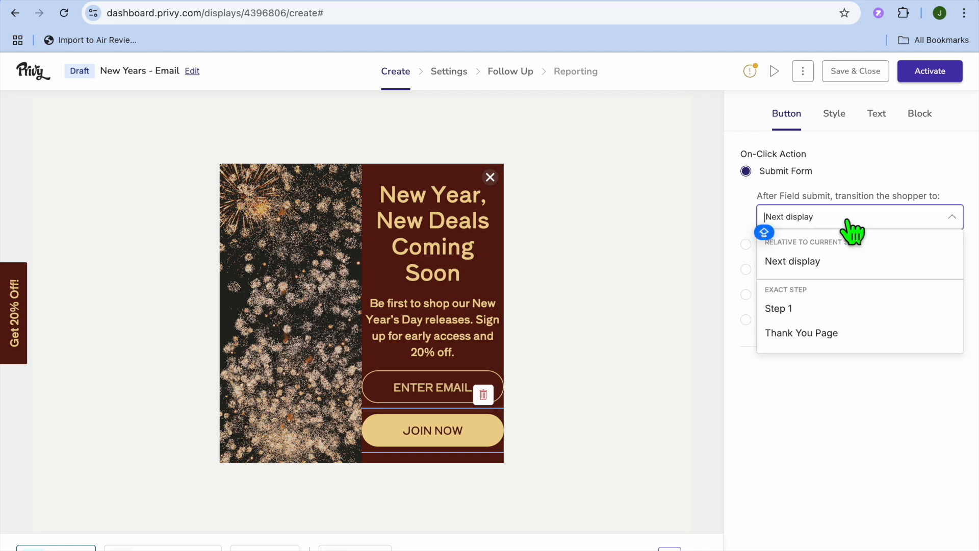
click(848, 220)
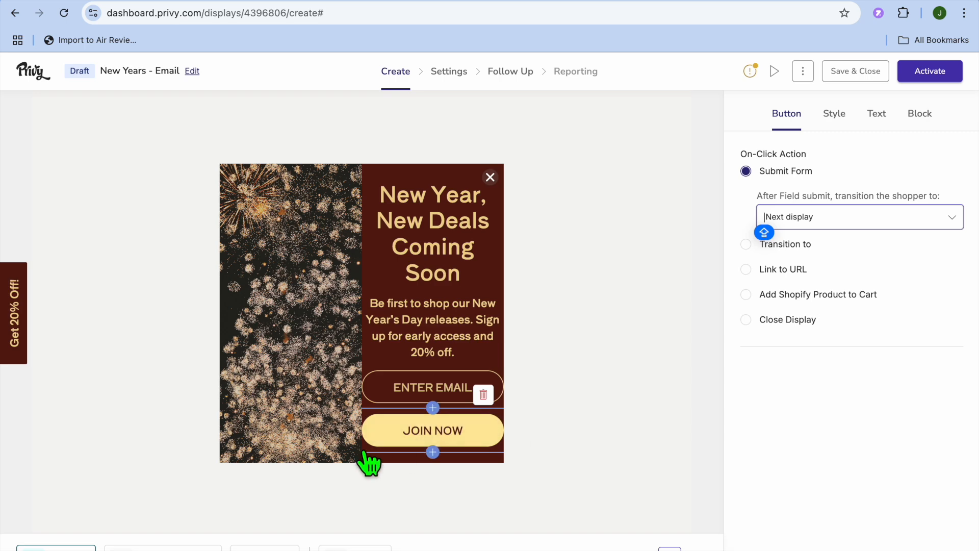
click(163, 548)
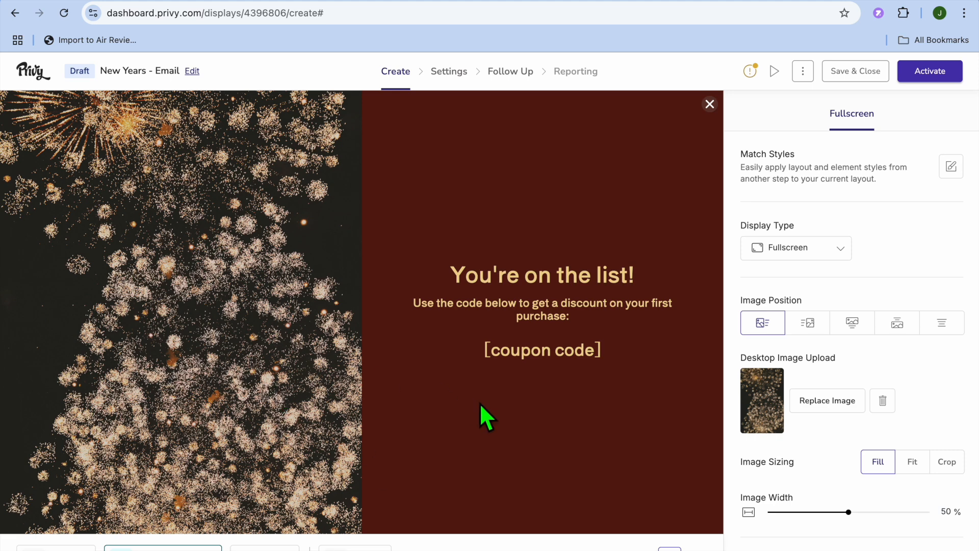
click(812, 255)
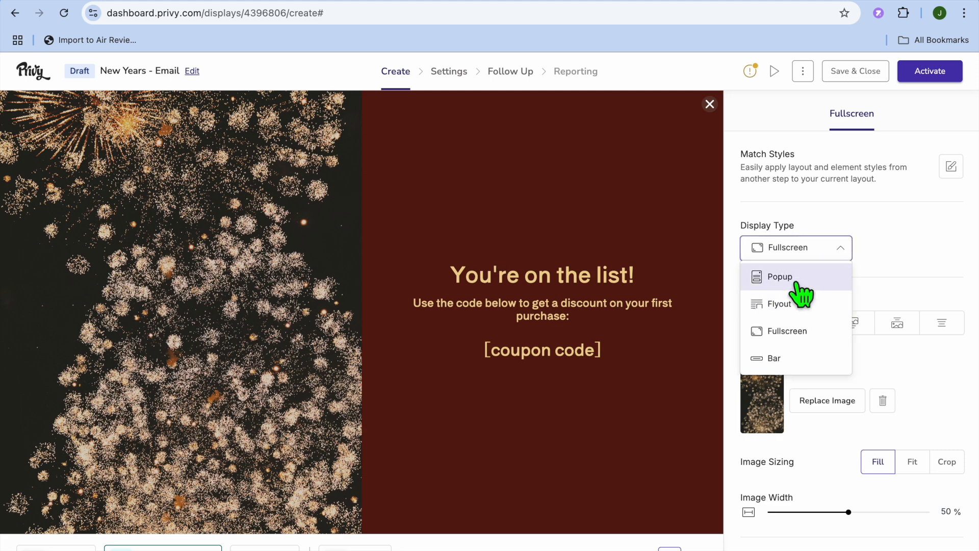
click(814, 275)
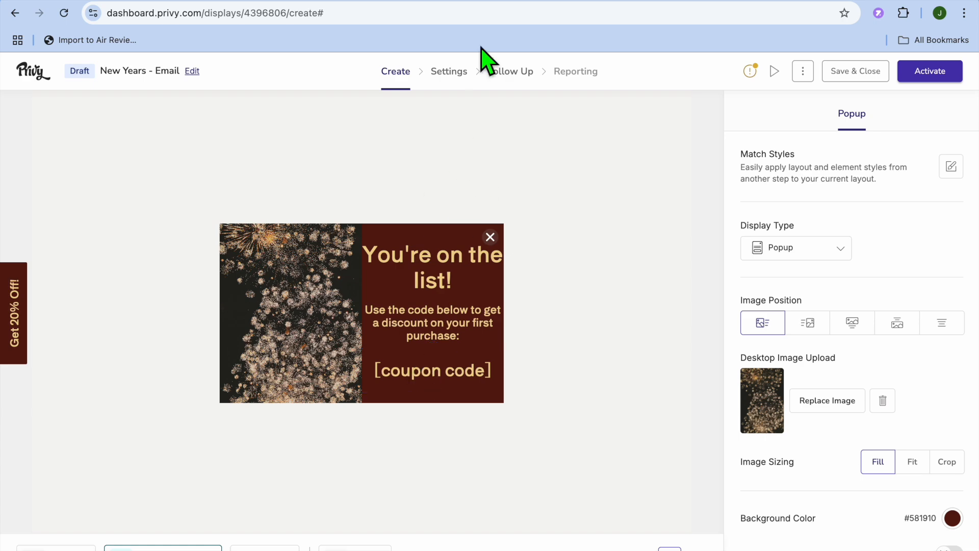
Switch to the Shopify admin and start an Amount off products discount with a randomly generated discount code.
click(479, 3)
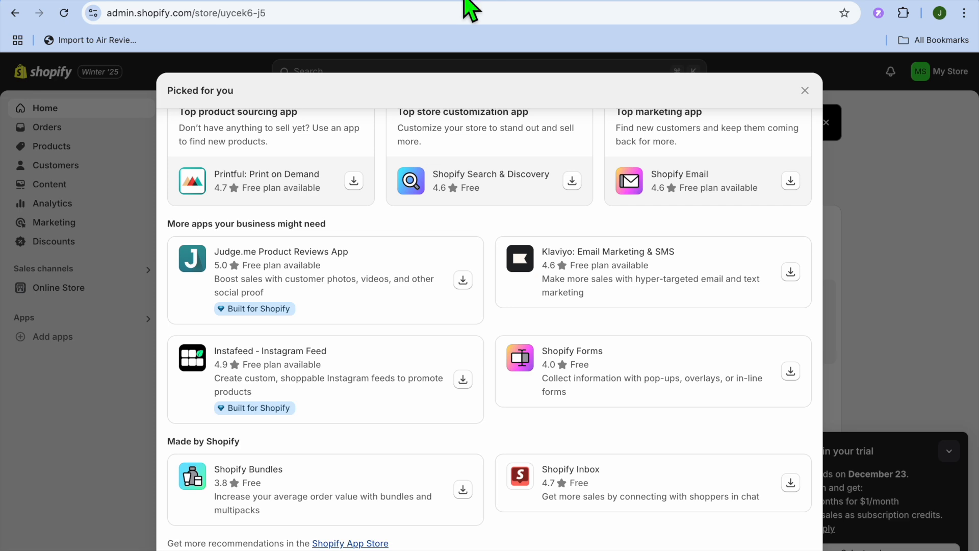
click(805, 91)
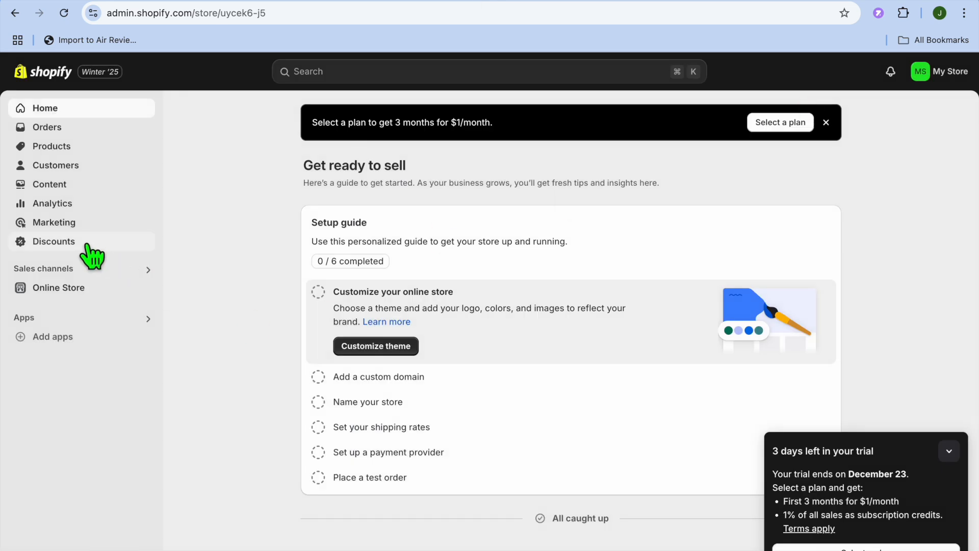
click(93, 255)
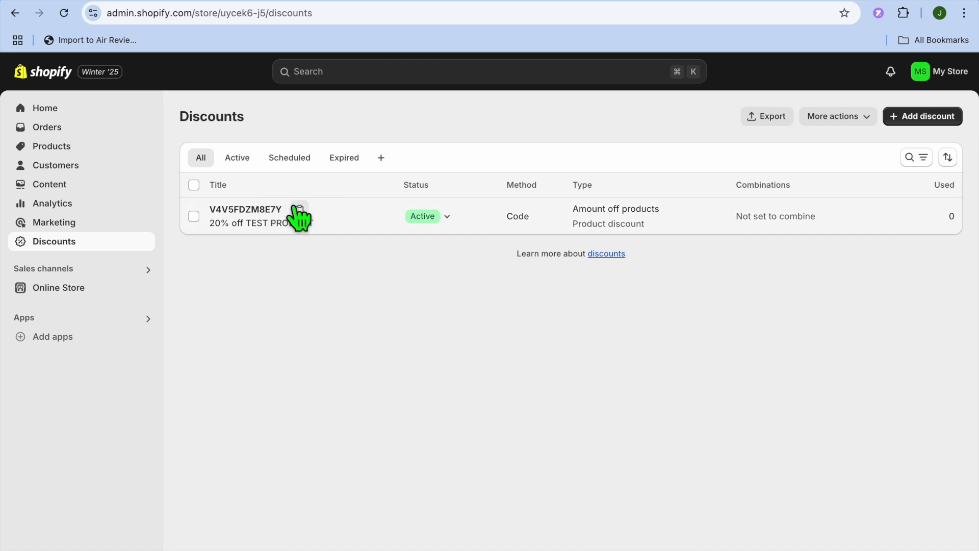
click(923, 117)
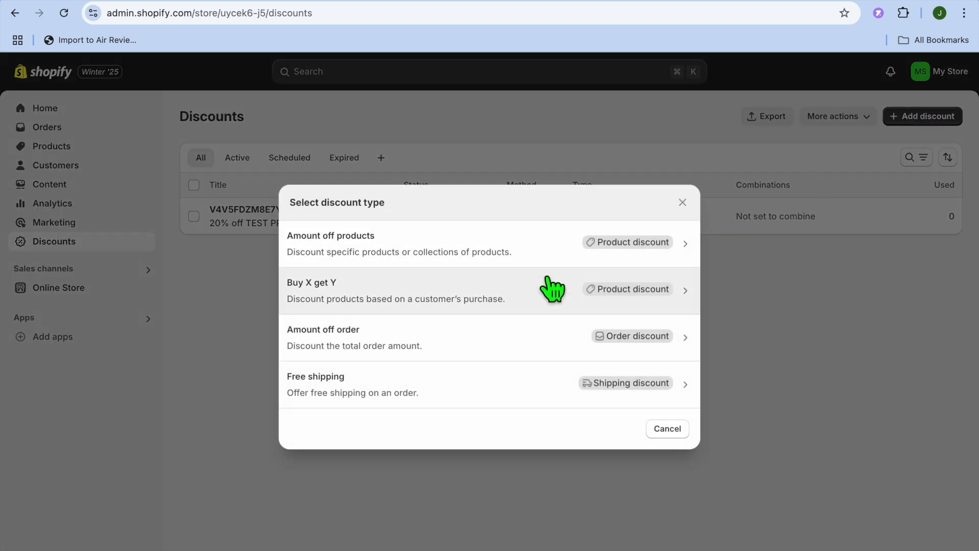
click(476, 257)
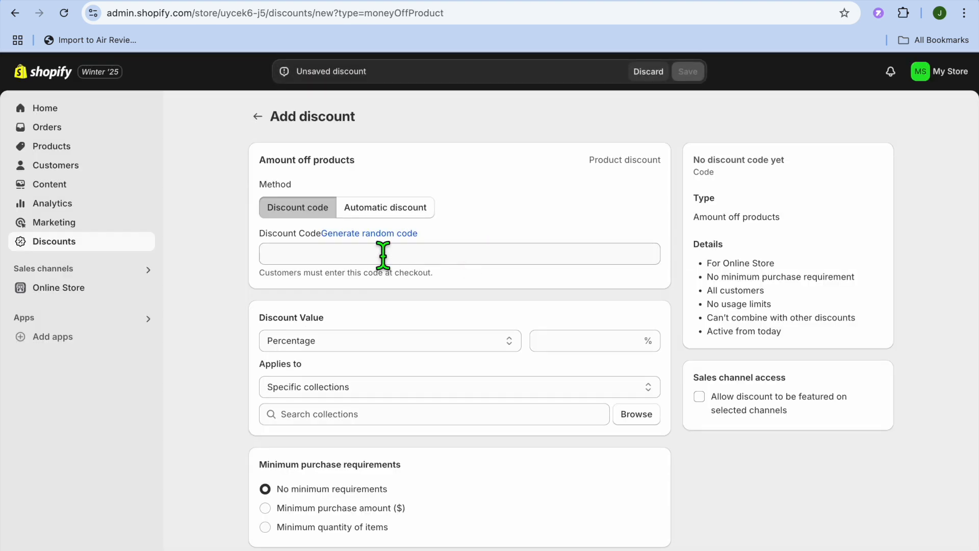
click(363, 233)
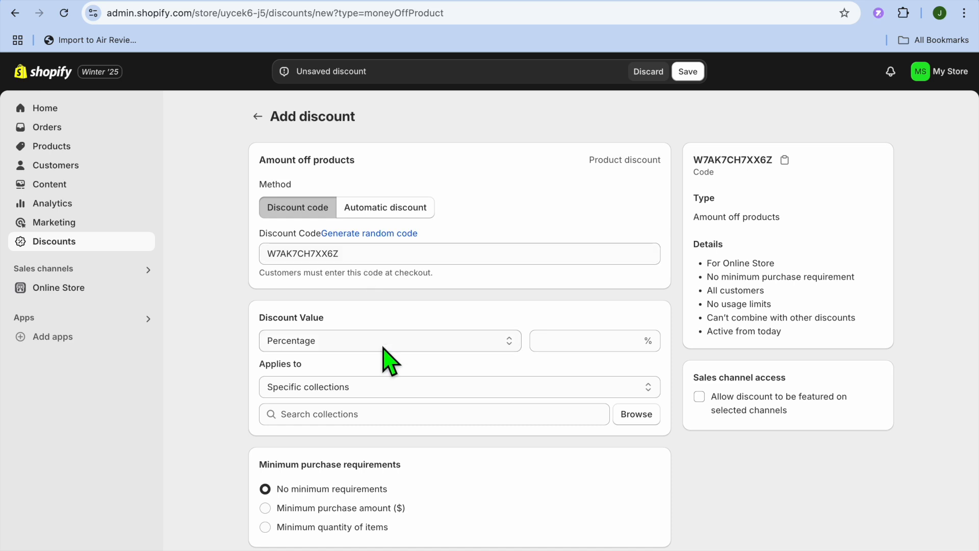
Set the discount value to 15 percent and apply it to the specific product TEST PRODUCT.
scroll(389, 357, down, 3)
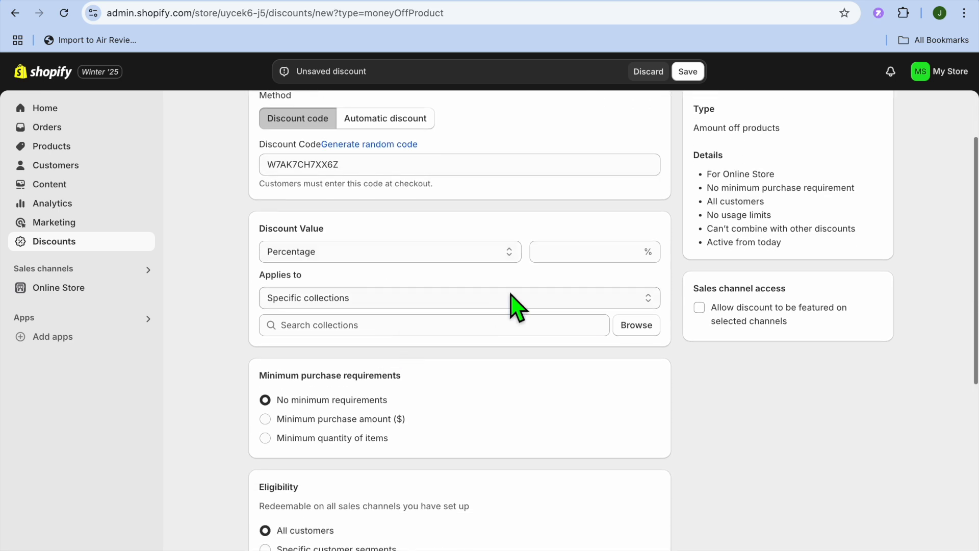
click(563, 258)
text(15)
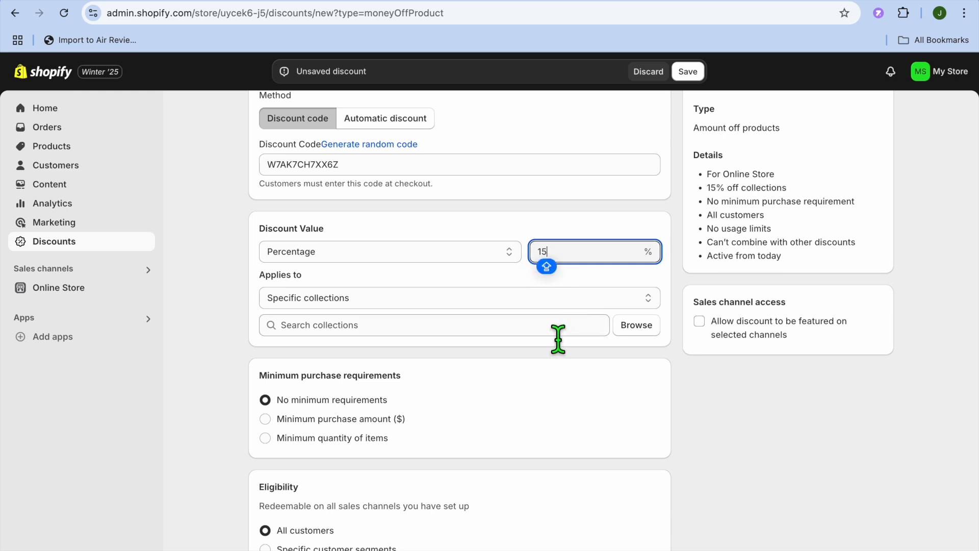
click(552, 297)
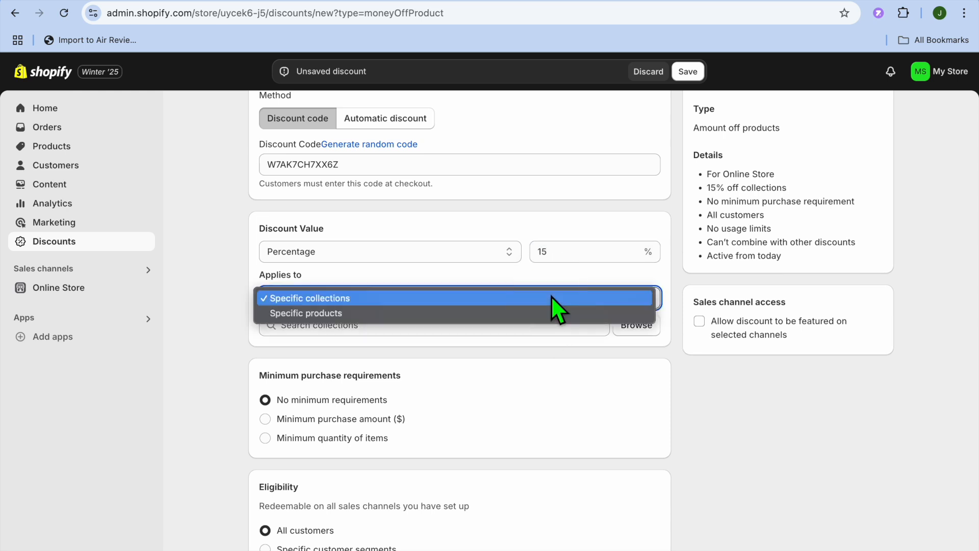
click(490, 316)
click(644, 328)
click(410, 282)
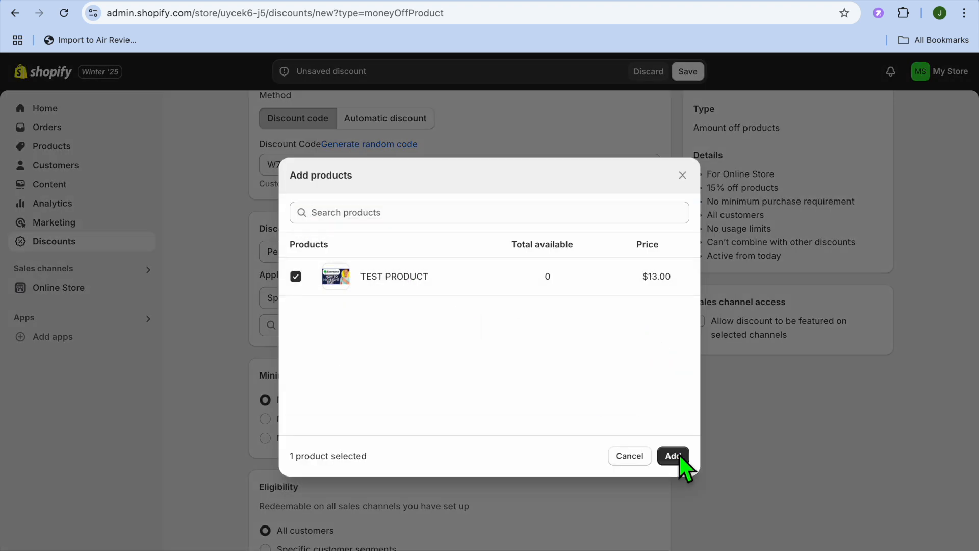
click(673, 460)
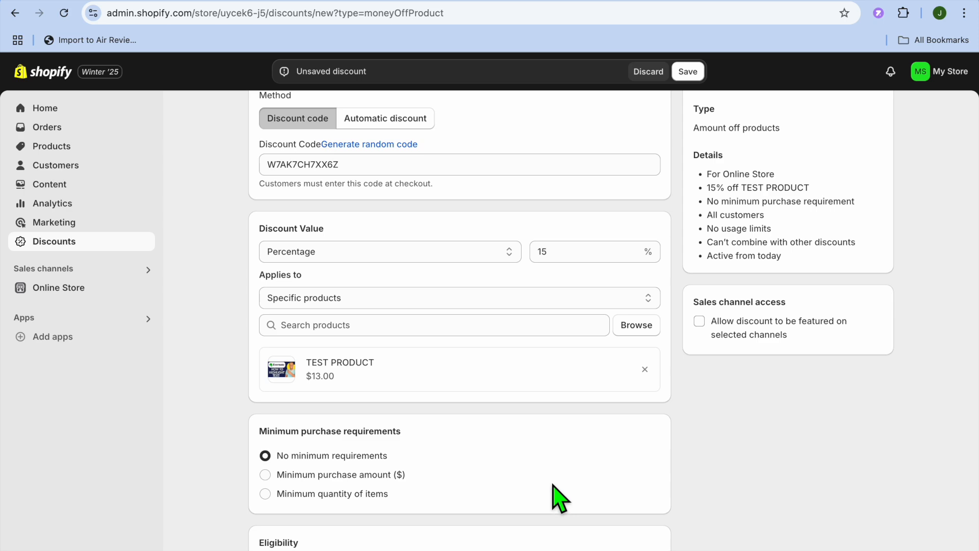
Review the discount's purchase requirements, eligibility and usage limits, and save the discount.
scroll(553, 495, down, 7)
scroll(559, 497, down, 2)
scroll(560, 497, up, 4)
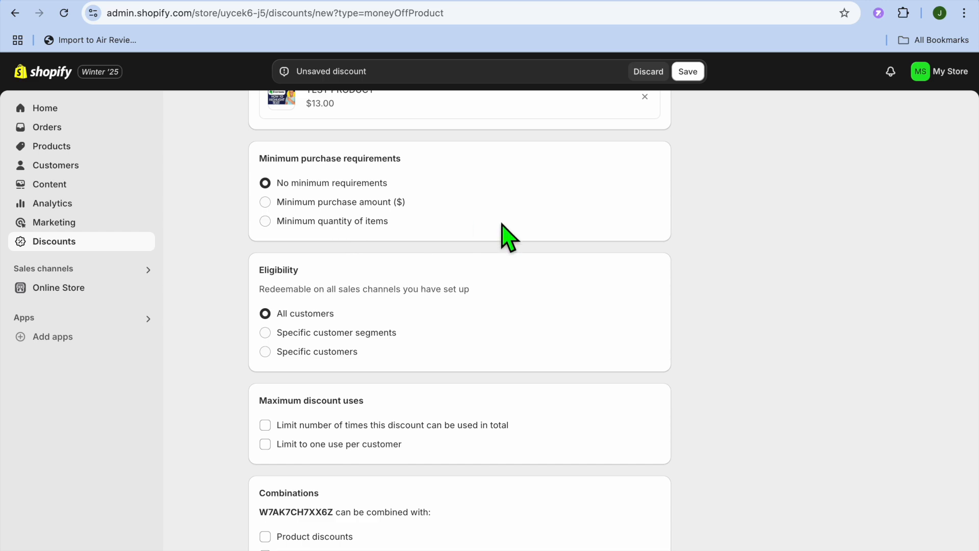
click(686, 73)
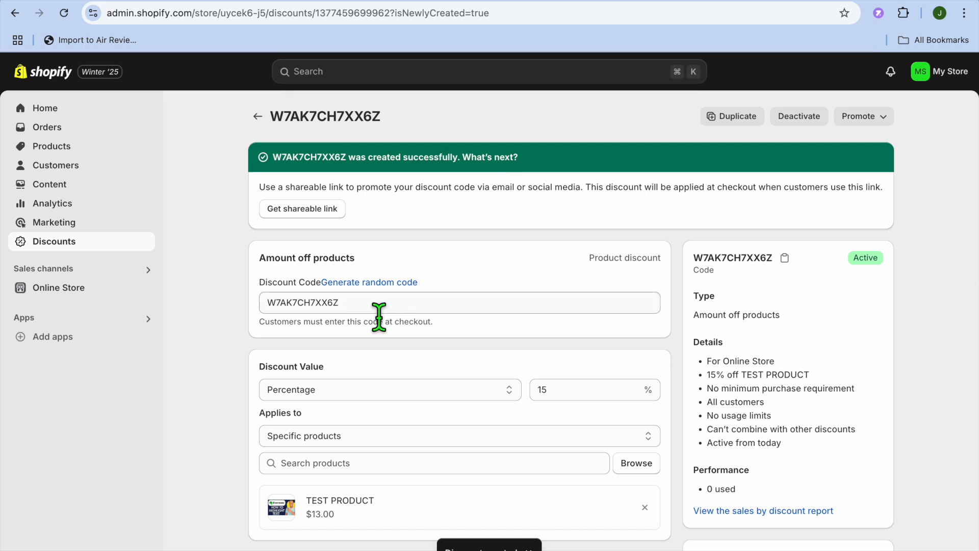
Copy the new discount's code from its Discount Code field.
click(375, 306)
drag(374, 306, 267, 304)
right_click(295, 310)
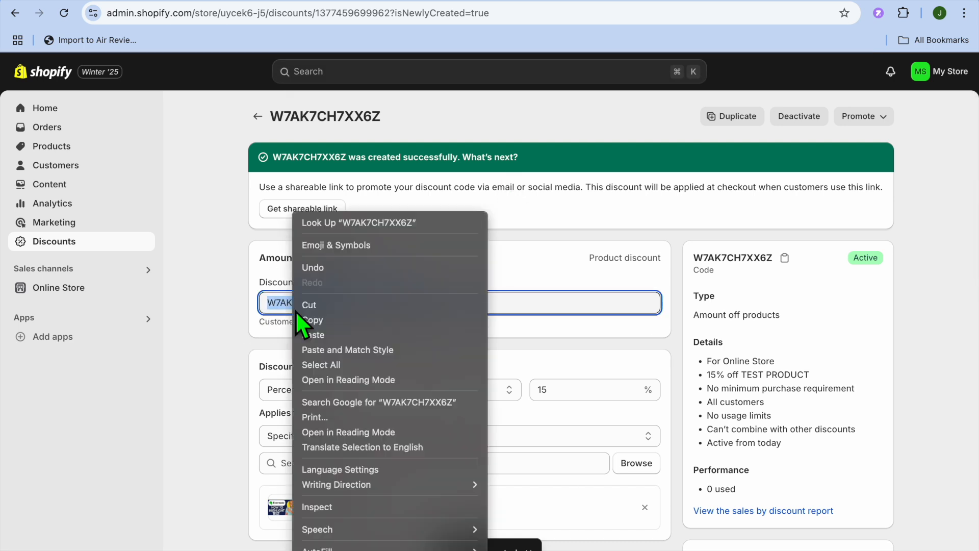
click(323, 323)
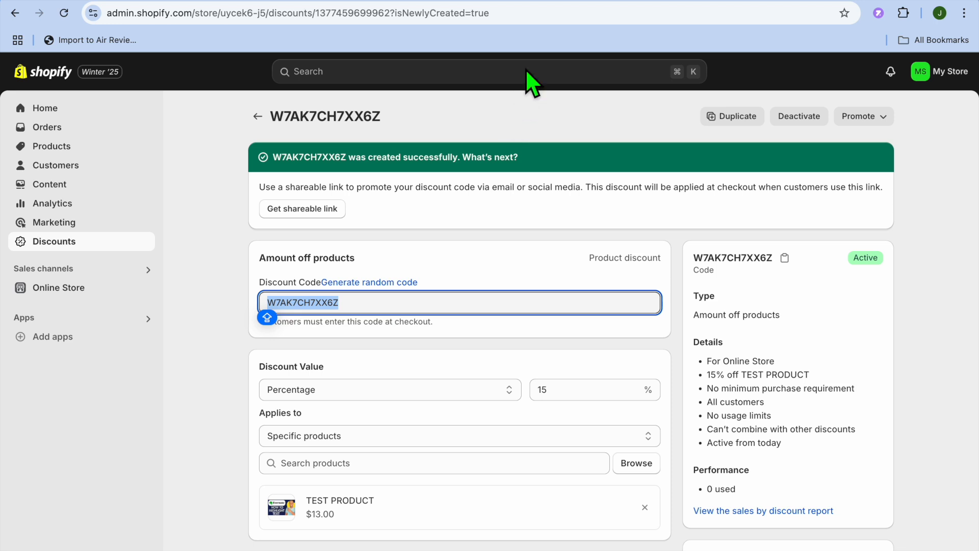
Switch back to Privy and replace signup.coupon_code inside the braces of the Thank You Page's coupon text with the copied discount code.
click(545, 1)
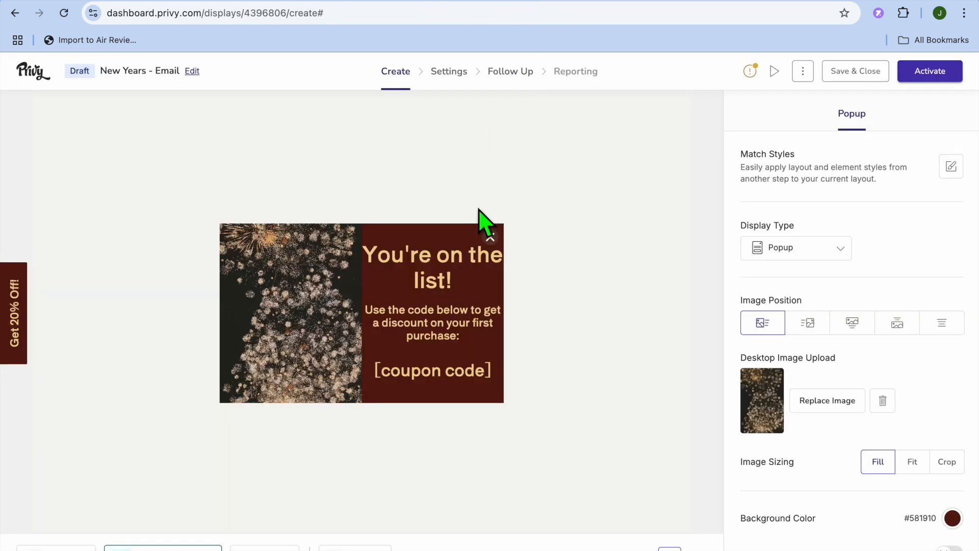
click(429, 371)
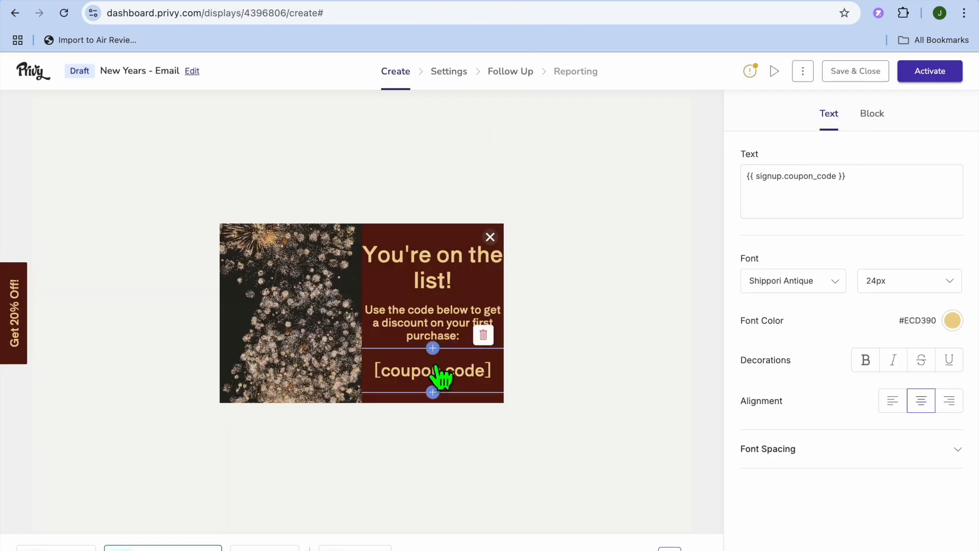
click(837, 193)
shift+click(798, 194)
shift+click(761, 188)
right_click(780, 196)
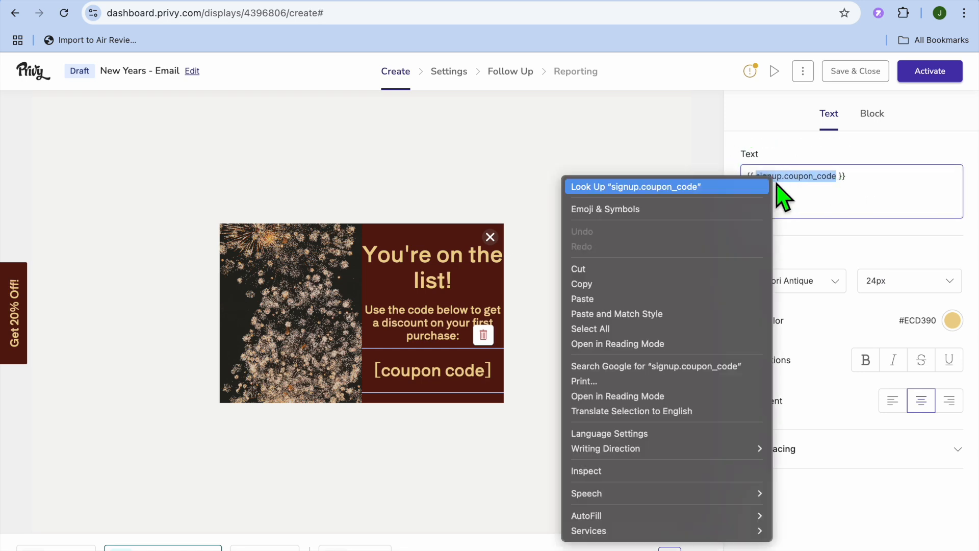
click(670, 303)
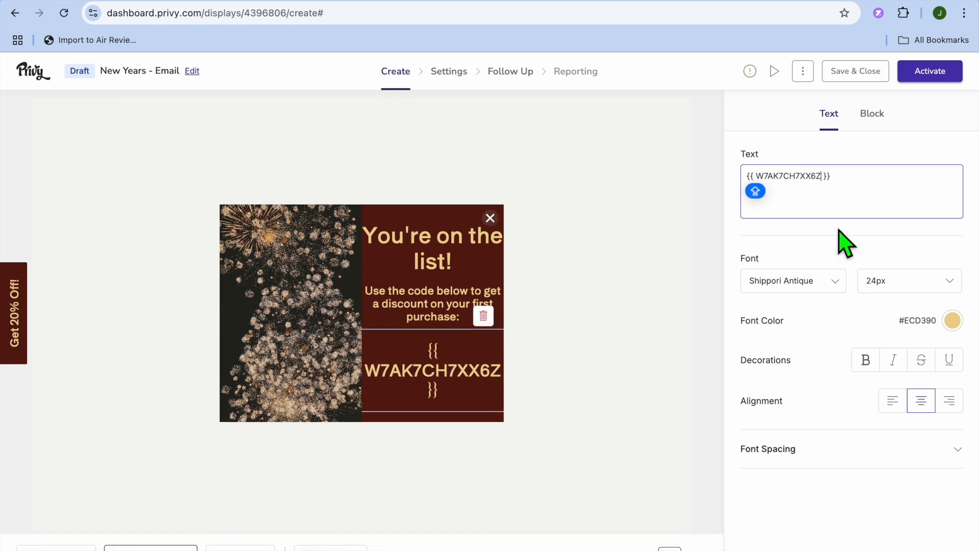
Set the display's time-on-page trigger to Immediately and review its audience targeting conditions.
click(449, 71)
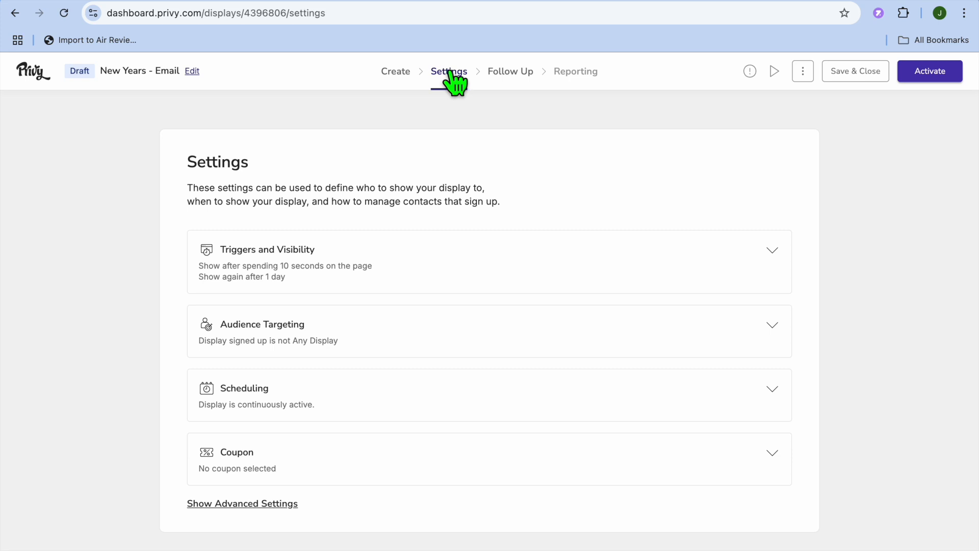
click(448, 266)
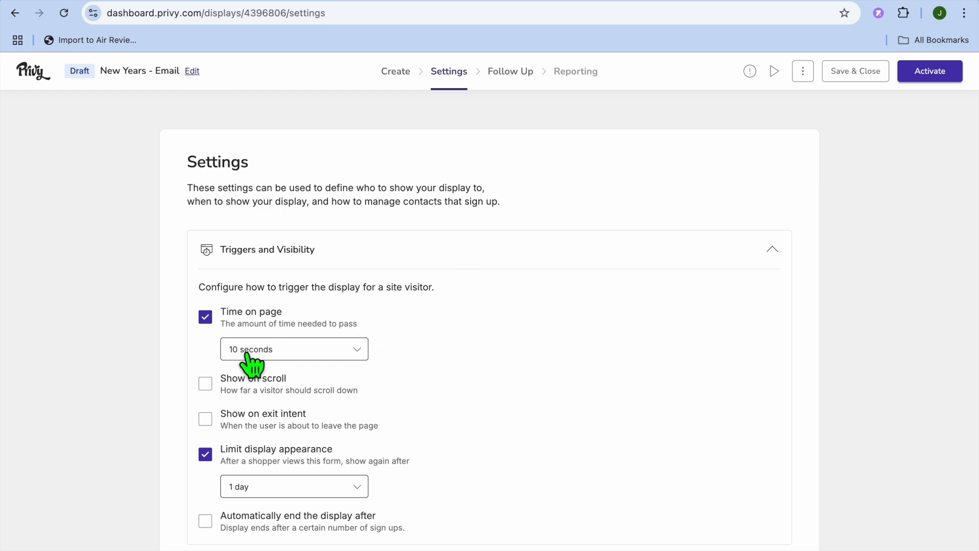
click(338, 349)
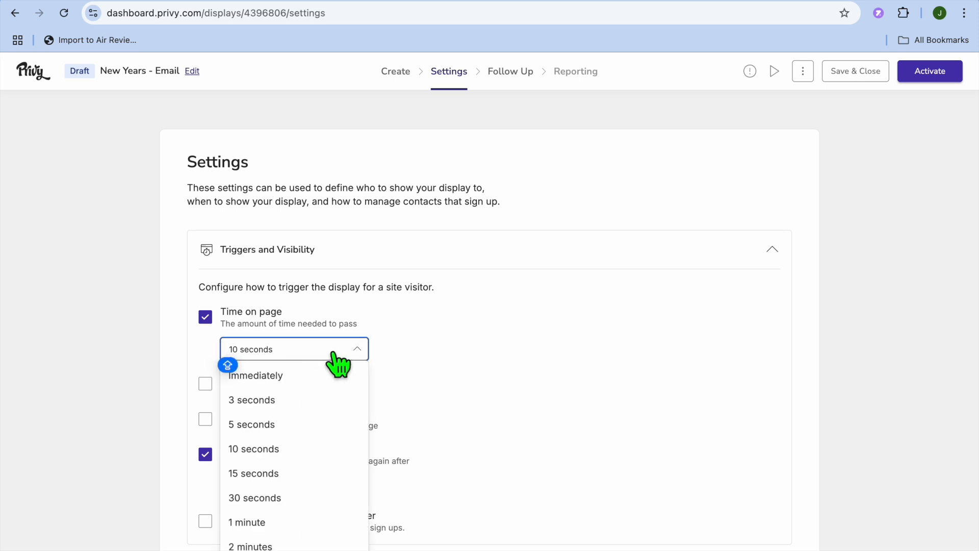
click(300, 377)
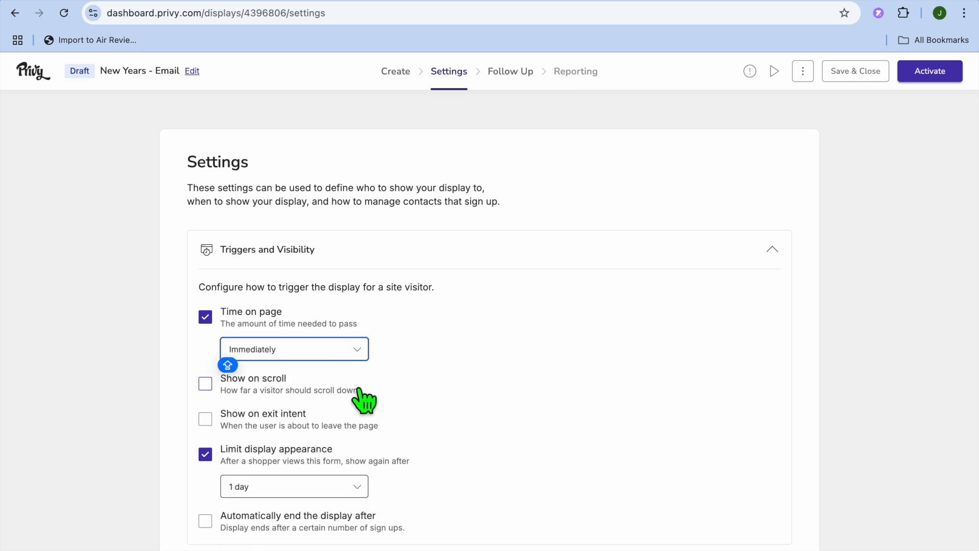
scroll(364, 401, down, 2)
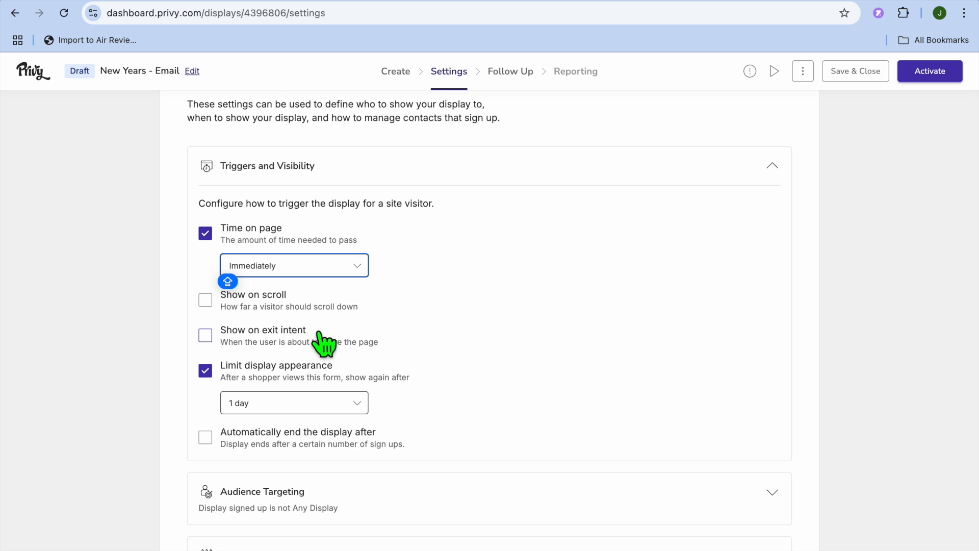
scroll(324, 343, down, 4)
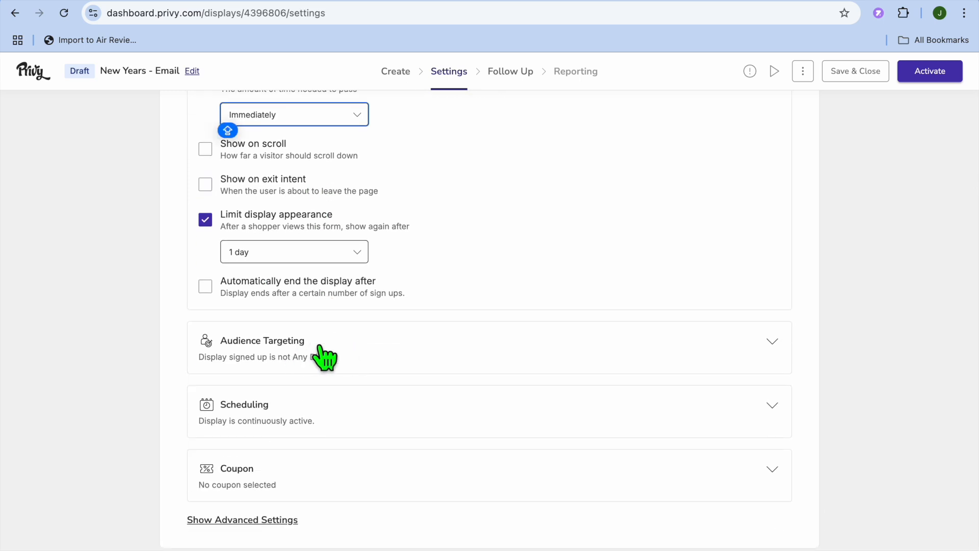
click(318, 347)
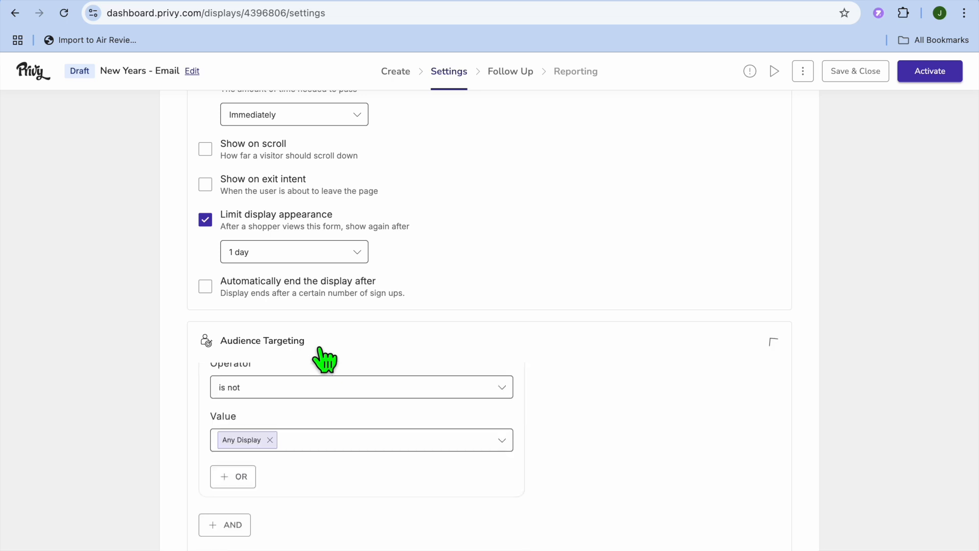
click(319, 347)
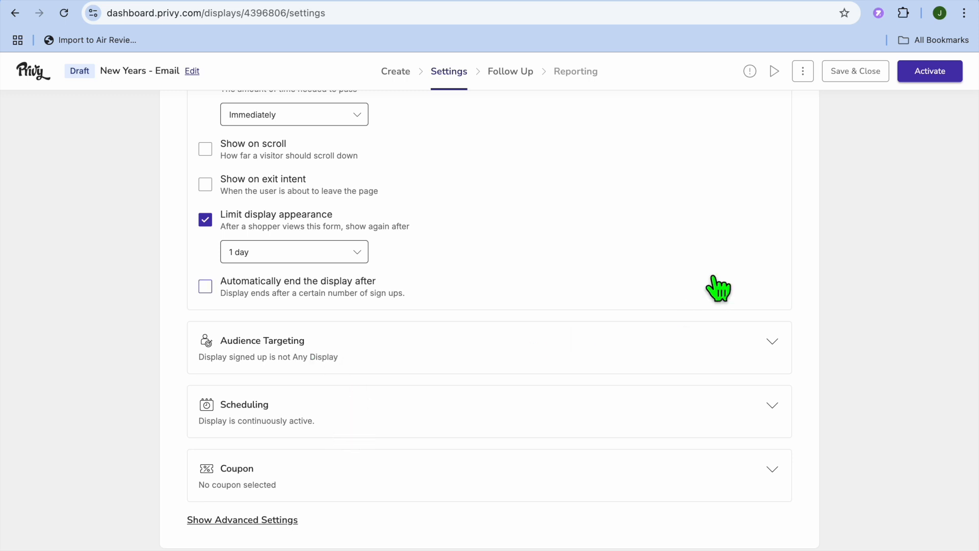
Activate the display, and switch to the Shopify admin to view the live online store.
click(928, 76)
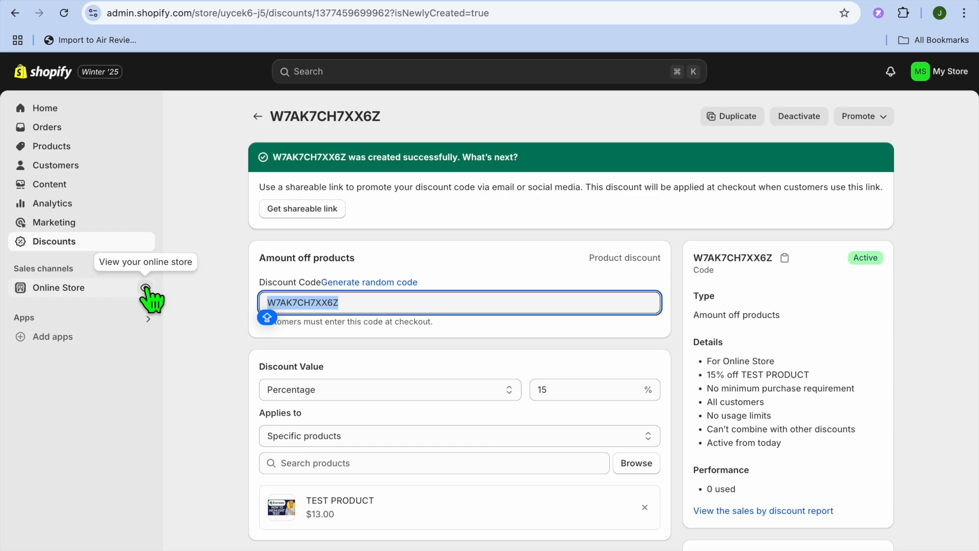
click(145, 287)
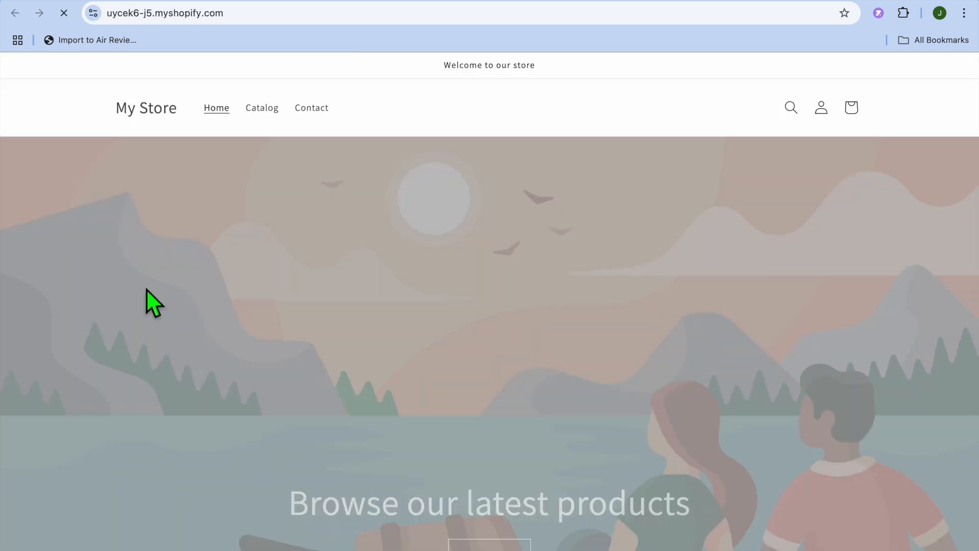